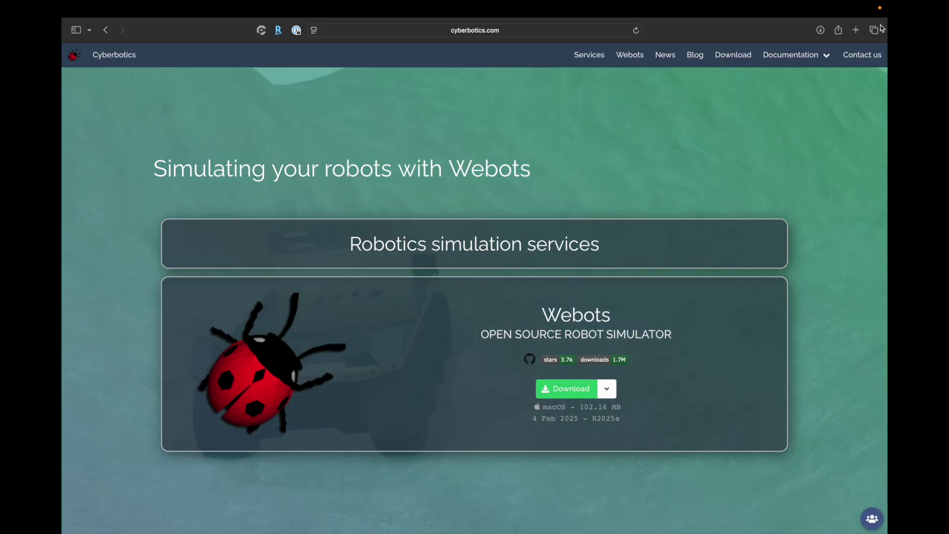
Google 'webots' in a new tab and open the Cyberbotics: Robotics simulation with Webots result
left_click(856, 30)
type("www.google.com")
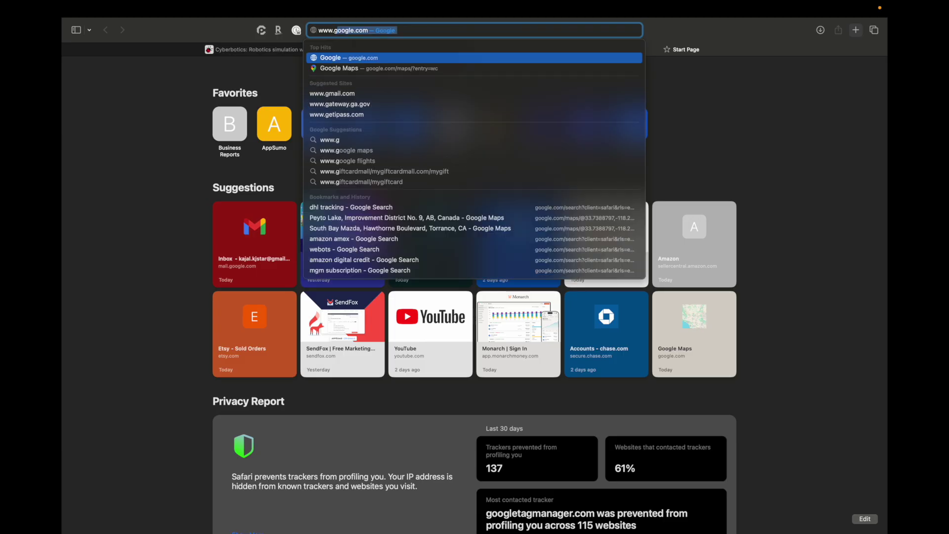
key("Return")
type("webots")
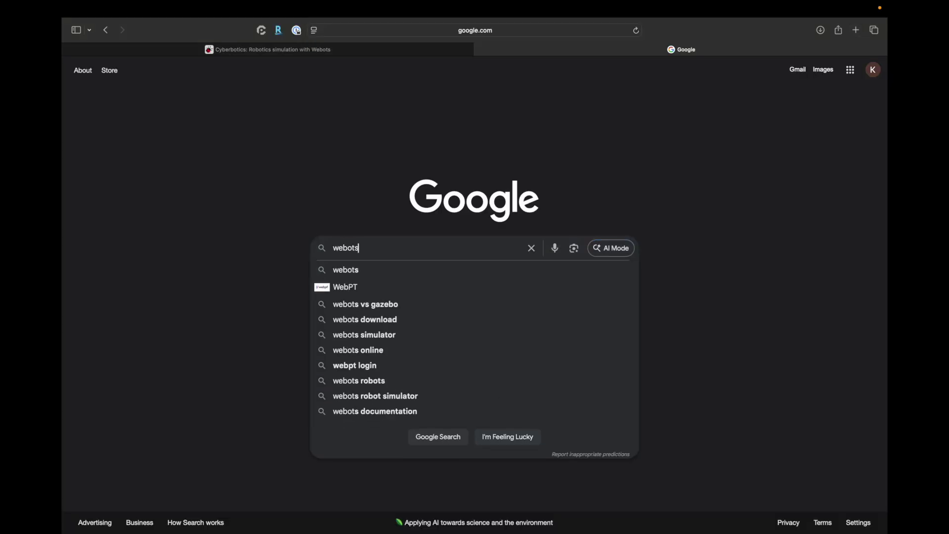
key("Return")
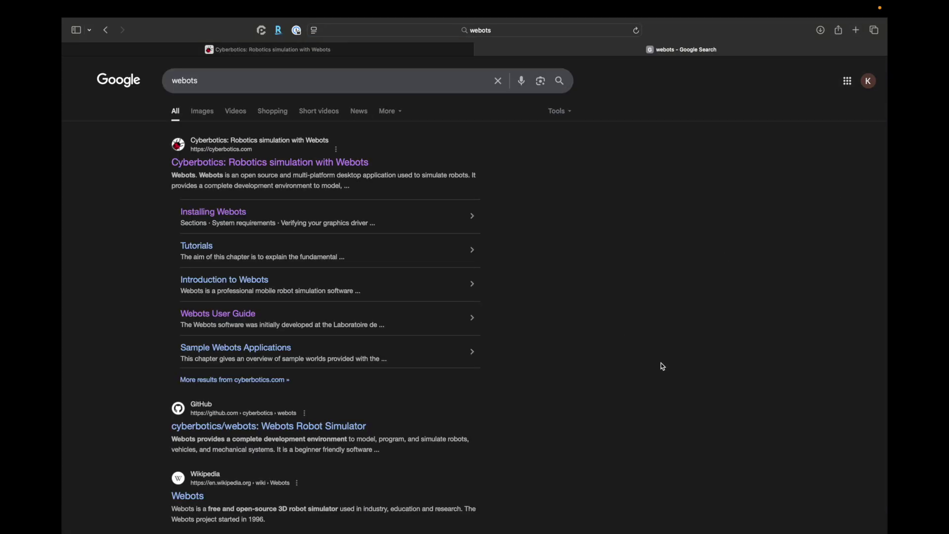
left_click(199, 163)
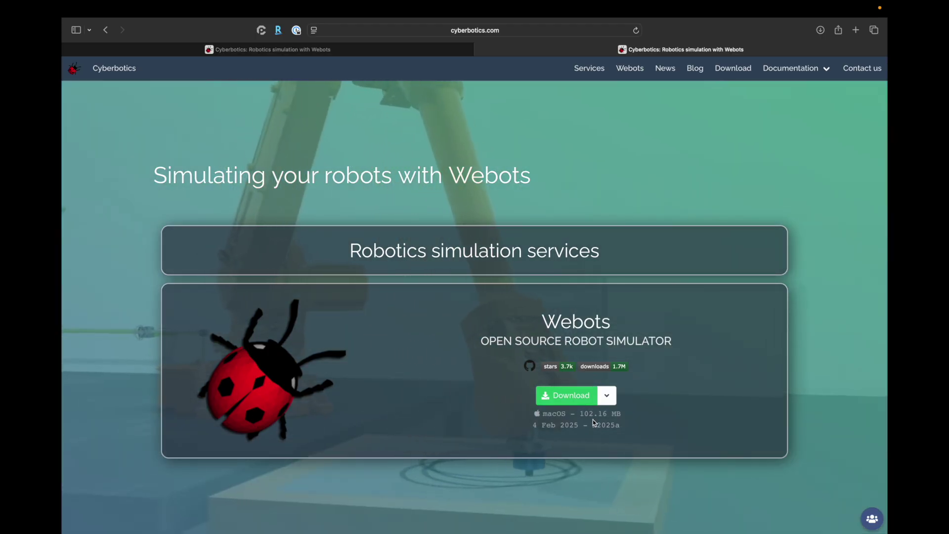
Download the macOS build webots-R2025a.dmg and show it in Safari's downloads list
left_click(608, 396)
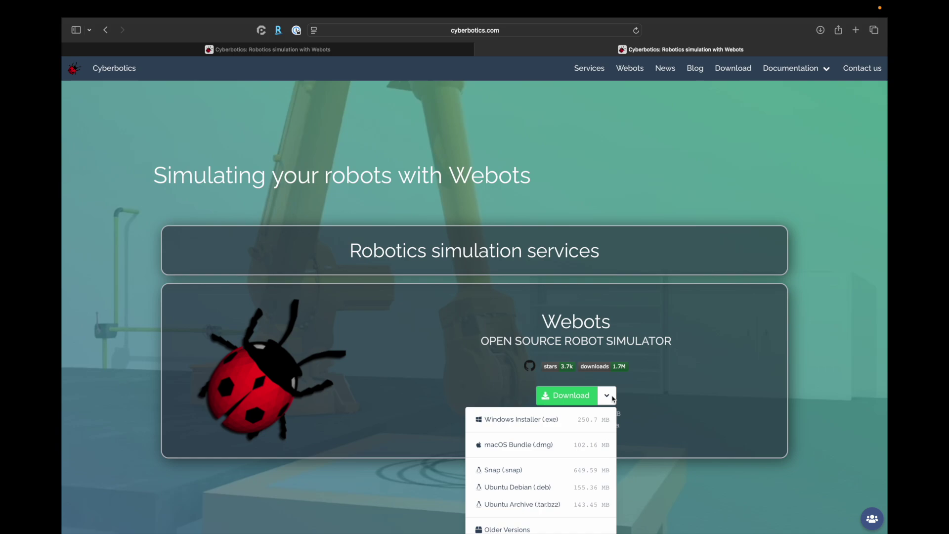
scroll(491, 499, "down", 2)
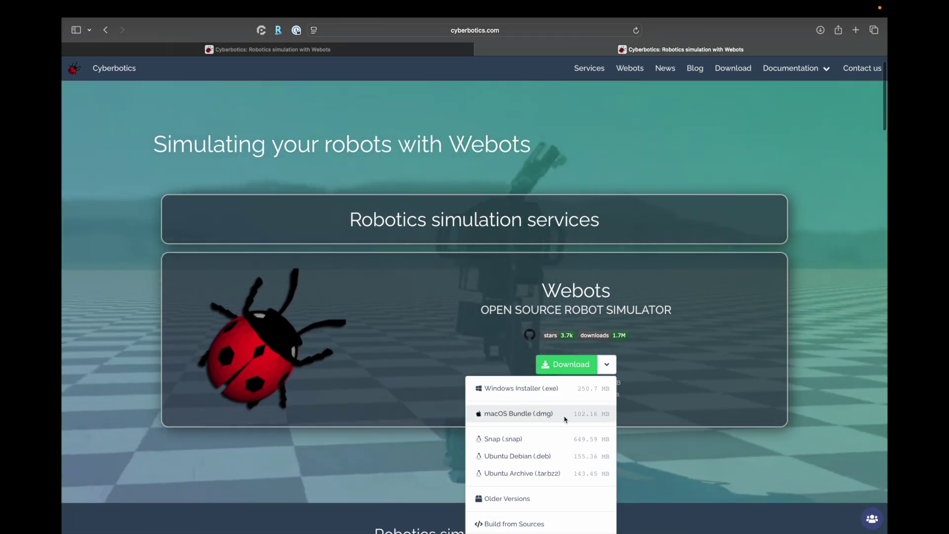
left_click(583, 367)
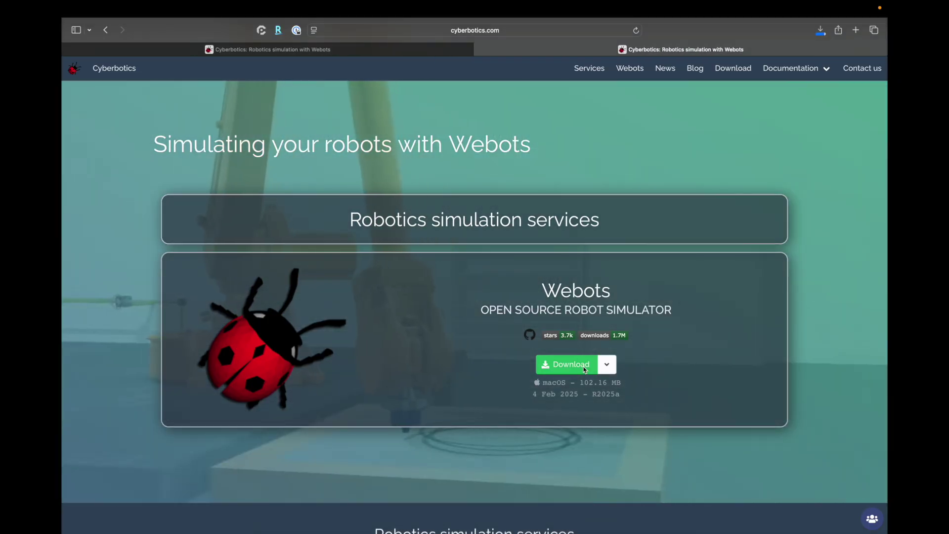
left_click(820, 31)
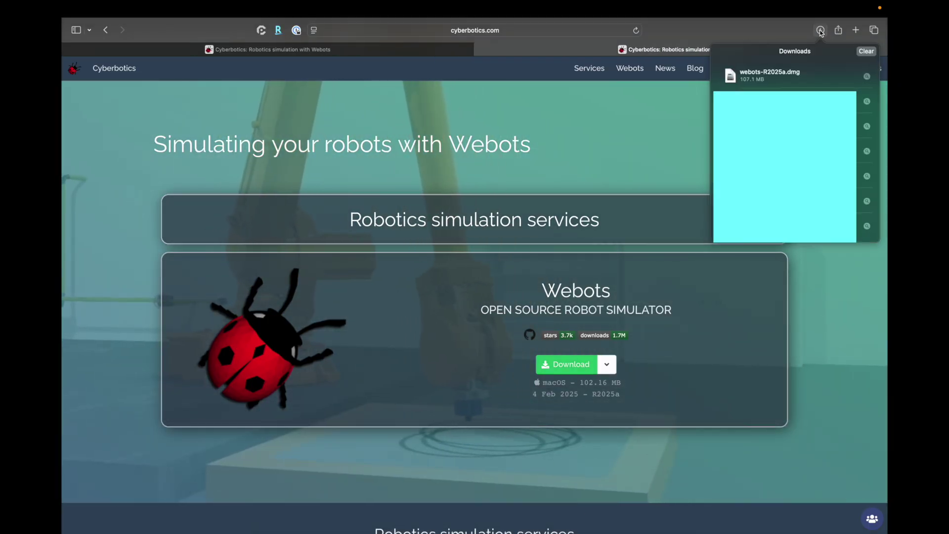
Reveal webots-R2025a.dmg in Finder's Downloads folder and try to open it
left_click(869, 78)
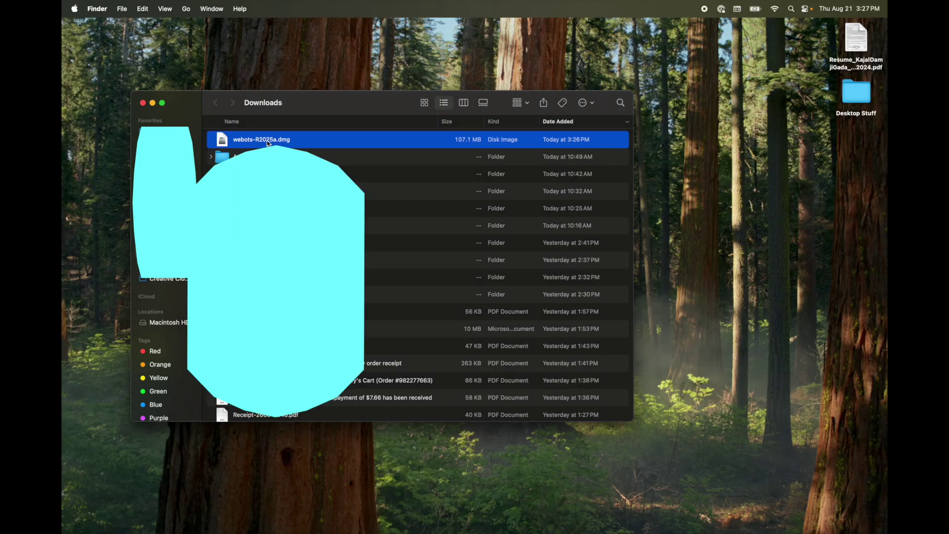
double_click(268, 143)
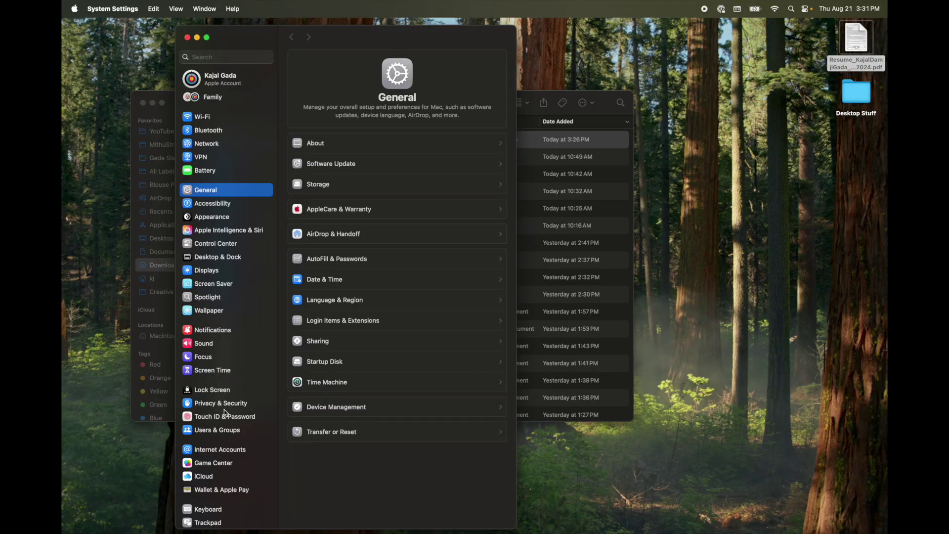
Allow webots-R2025a.dmg with Open Anyway under Privacy & Security and confirm it
left_click(206, 404)
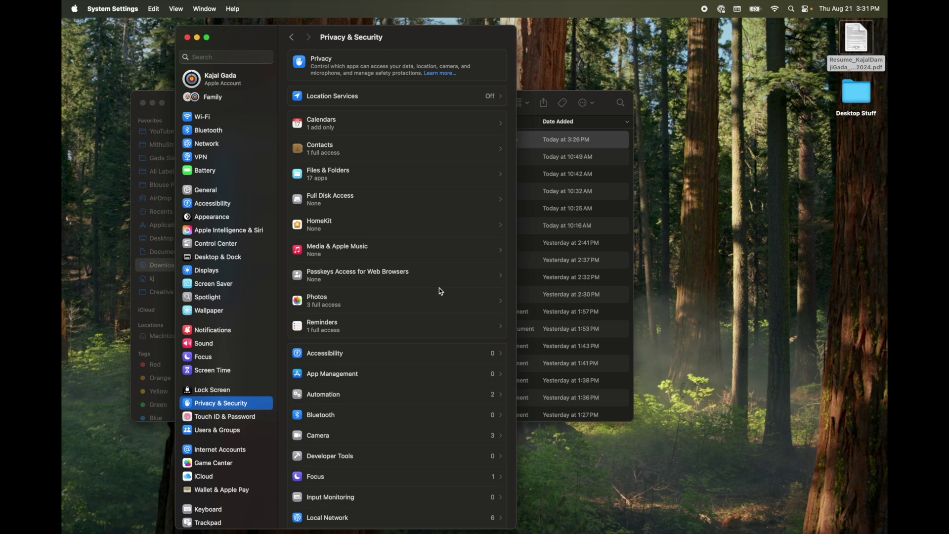
scroll(440, 291, "down", 15)
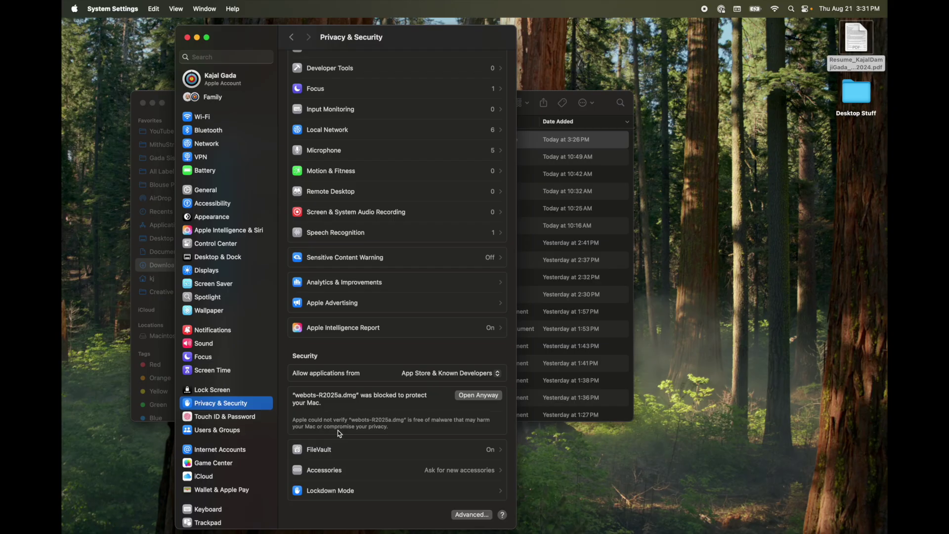
left_click(479, 396)
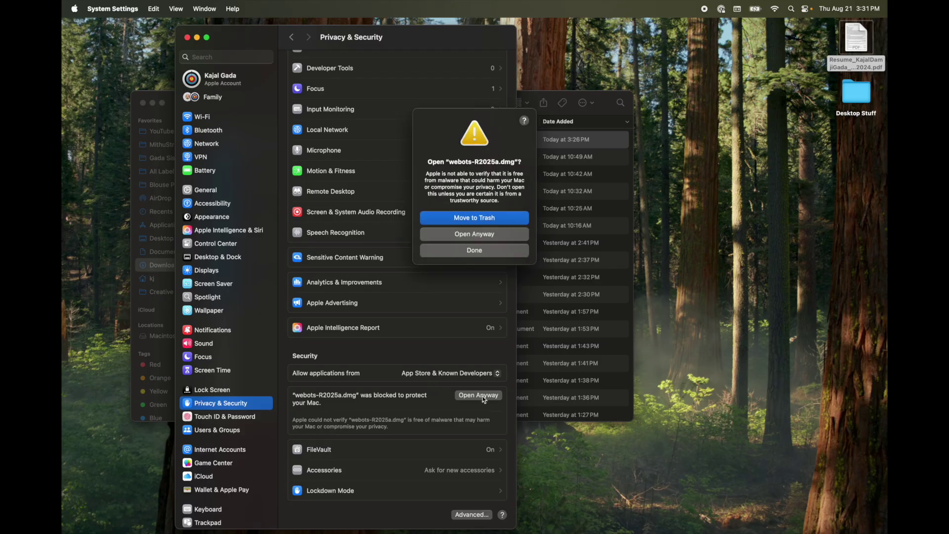
left_click(494, 234)
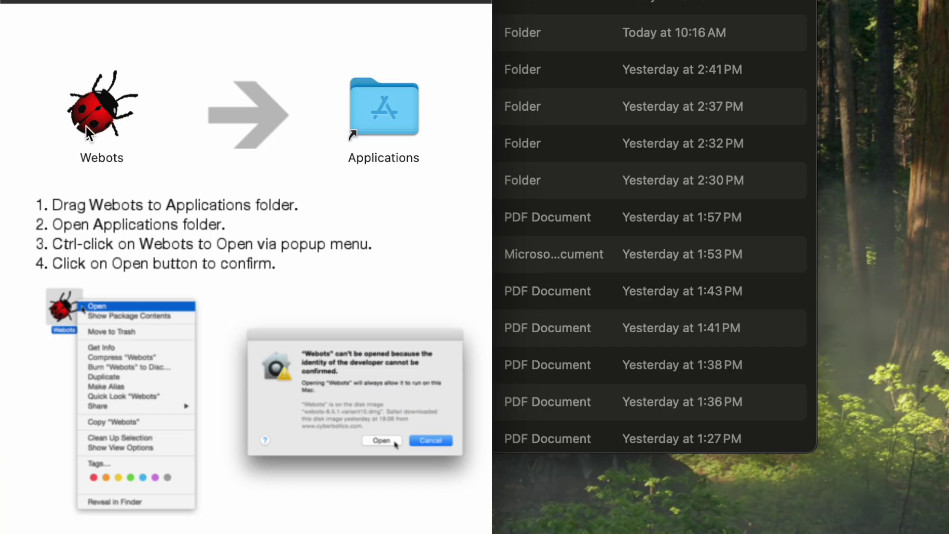
Copy Webots into Applications and launch it from Spotlight by searching 'web'
left_click_drag(88, 123, 417, 139)
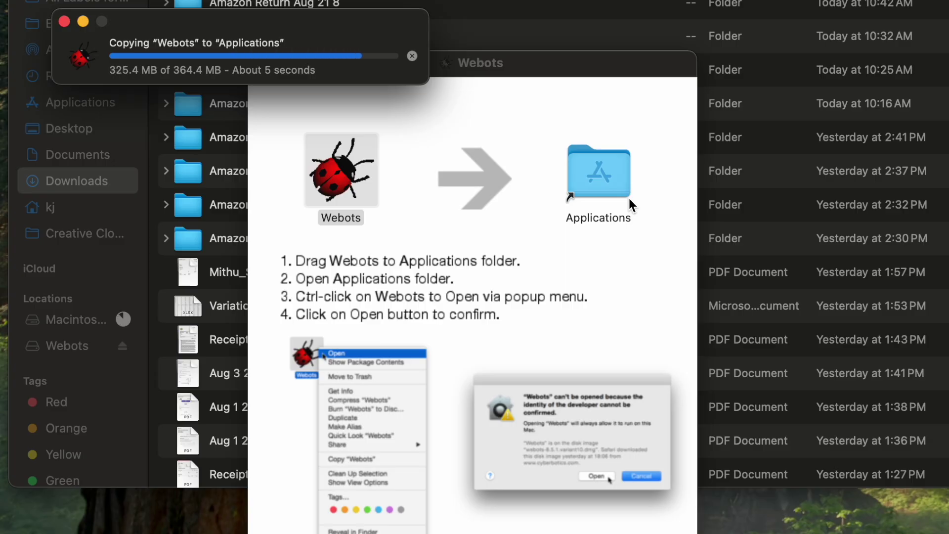
key("super+space")
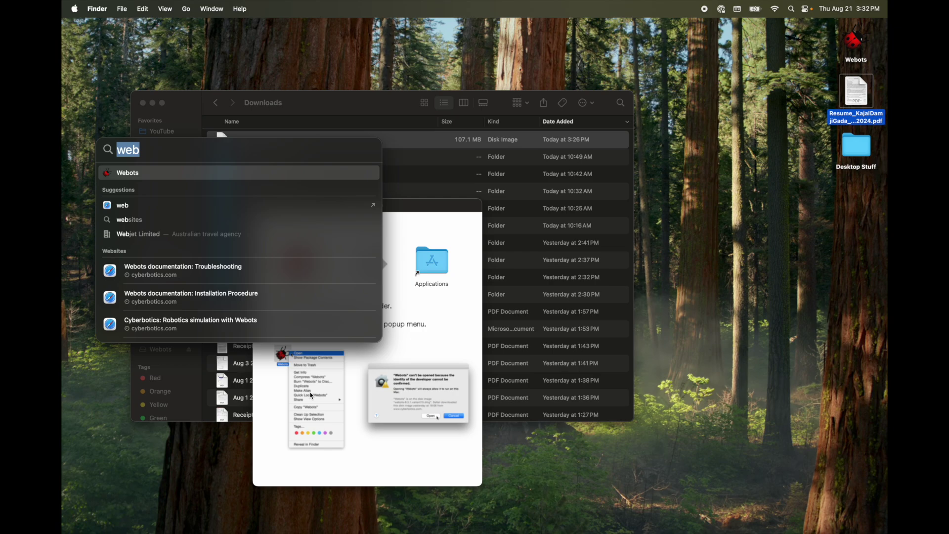
type("web")
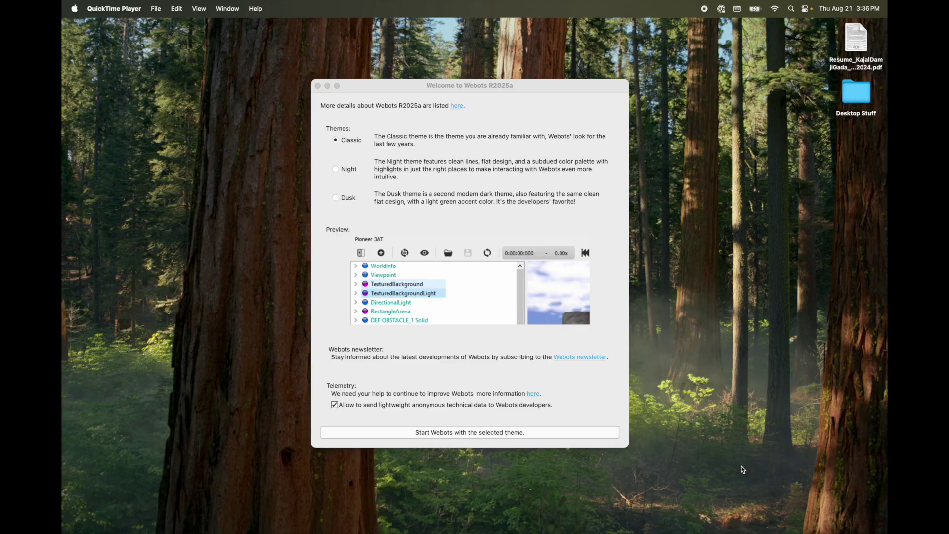
Pick the Night theme in the welcome window and start Webots with it
left_click(424, 202)
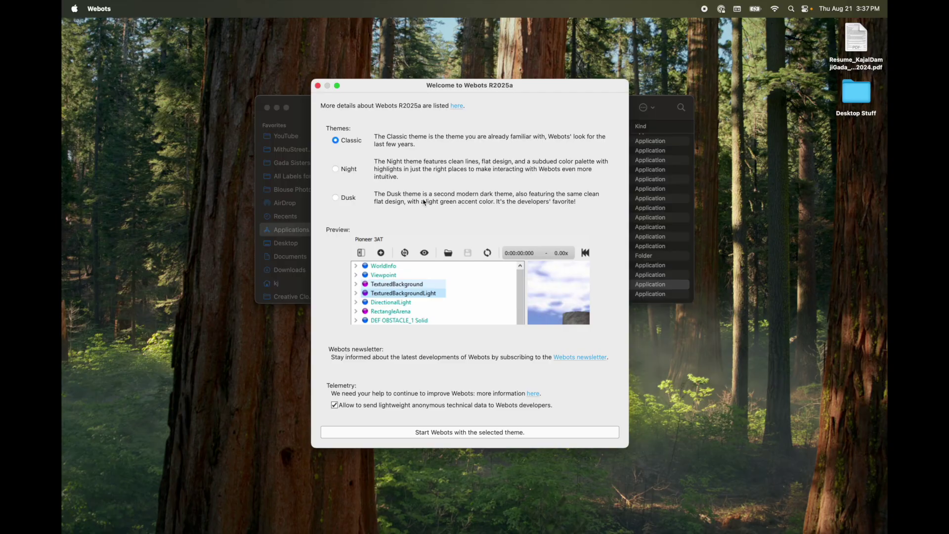
left_click(337, 169)
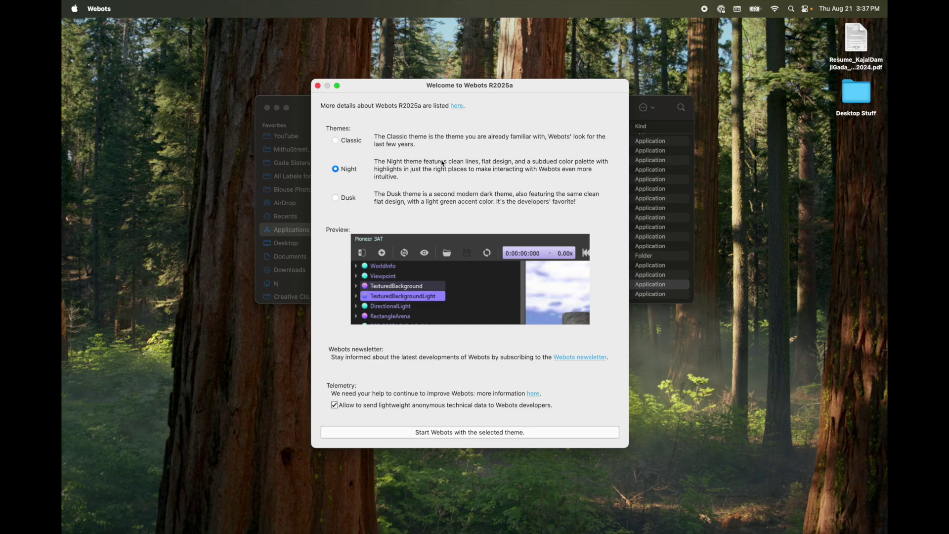
left_click(412, 437)
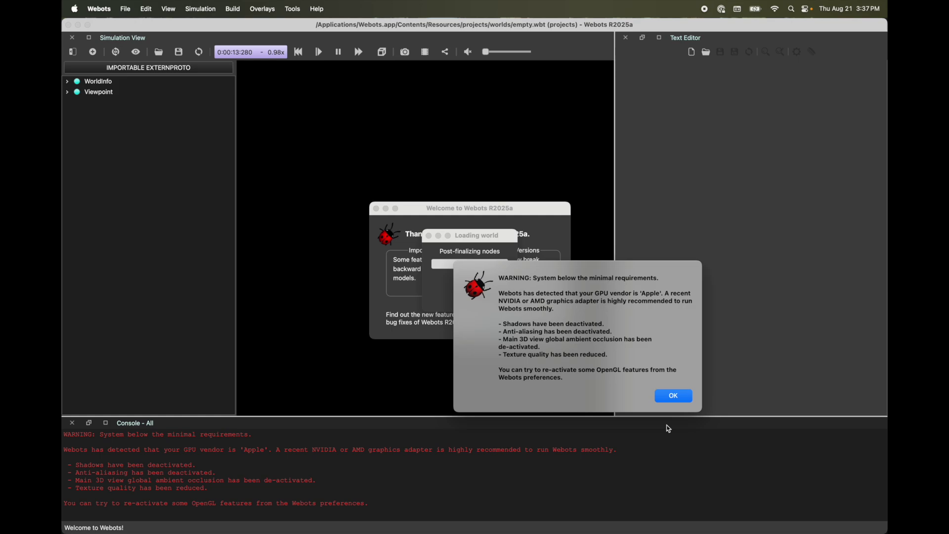
Acknowledge the graphics requirements warning and close the welcome note
left_click(680, 399)
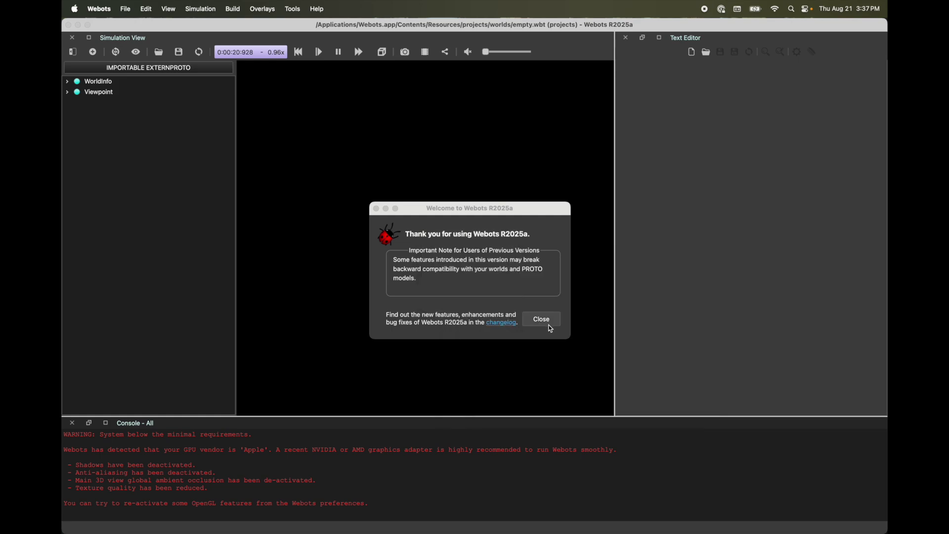
left_click(543, 320)
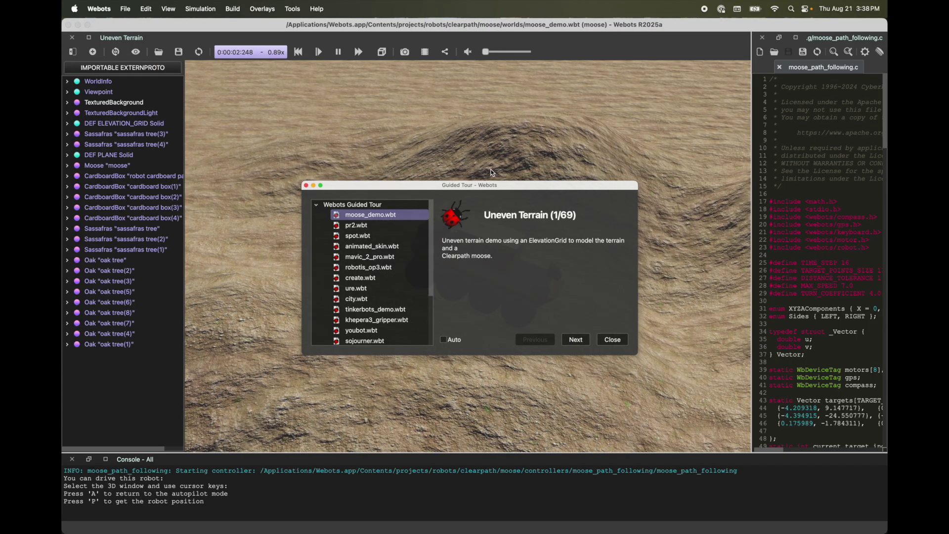
Move the Guided Tour dialog aside and step through the demos until the GPS world loads
left_click_drag(492, 190, 289, 129)
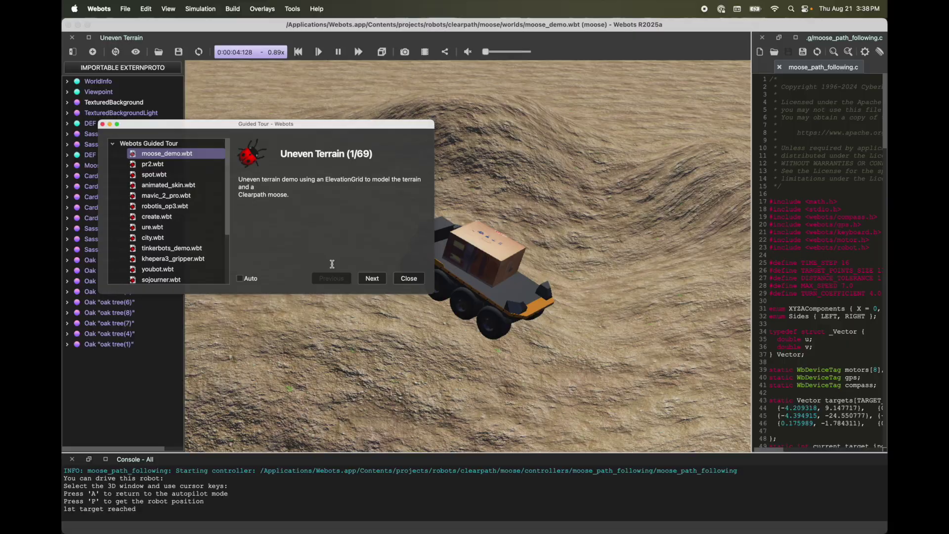
left_click(372, 279)
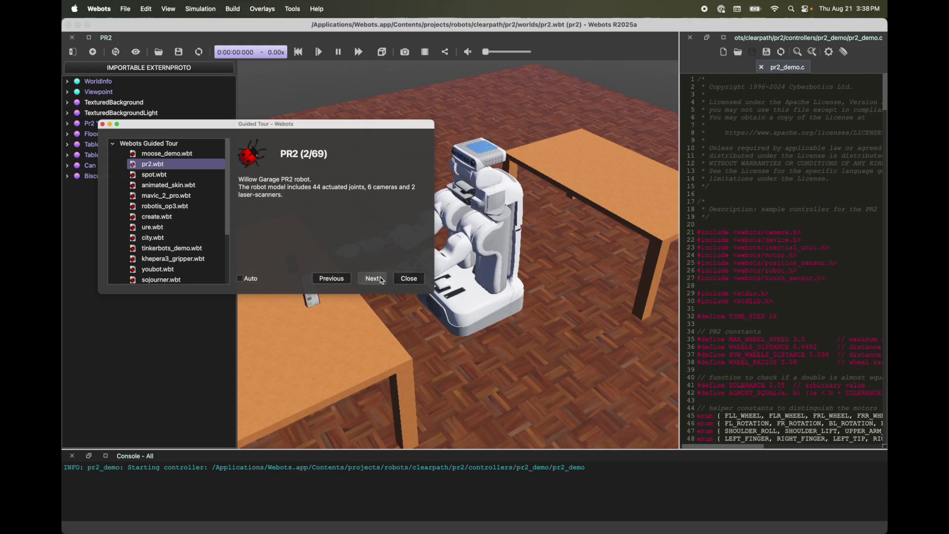
scroll(210, 212, "down", 5)
left_click(210, 212)
scroll(210, 197, "up", 3)
scroll(210, 197, "down", 5)
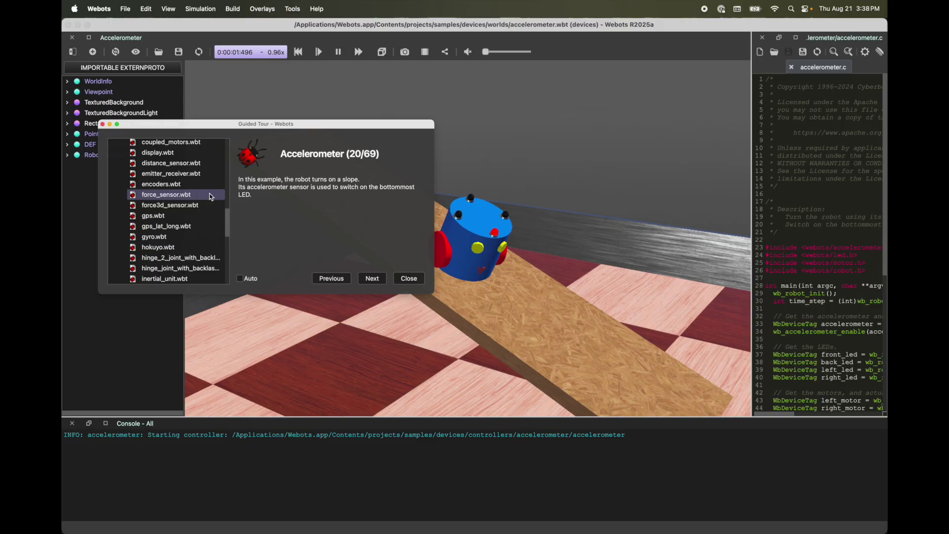
left_click(183, 194)
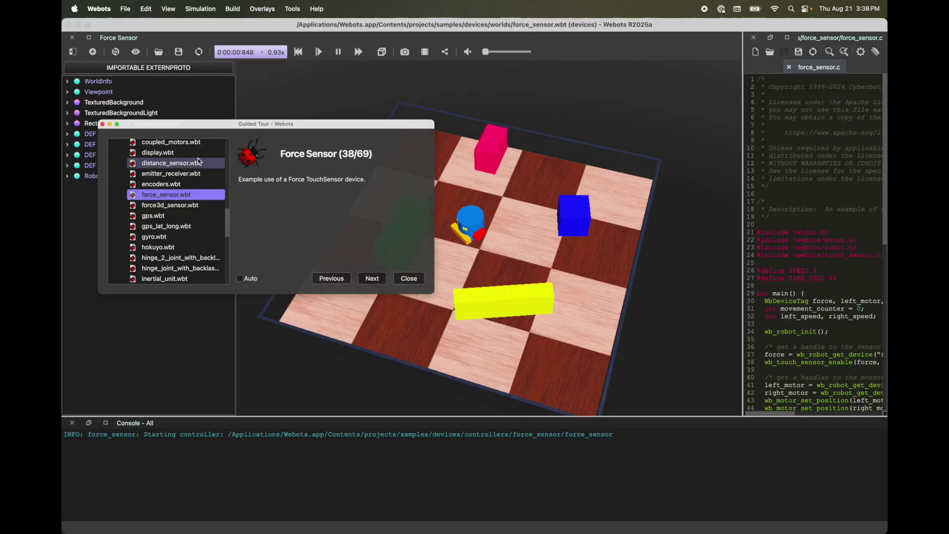
left_click(379, 283)
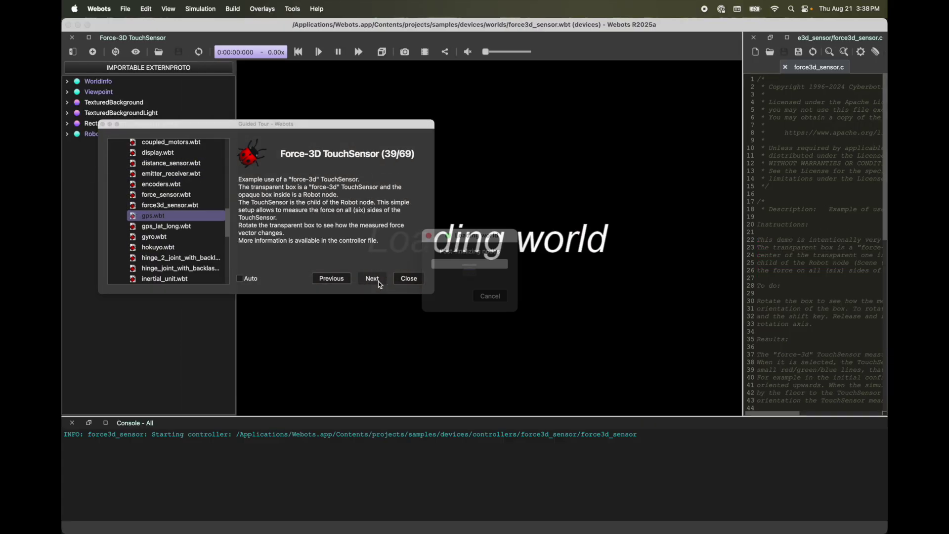
left_click(372, 279)
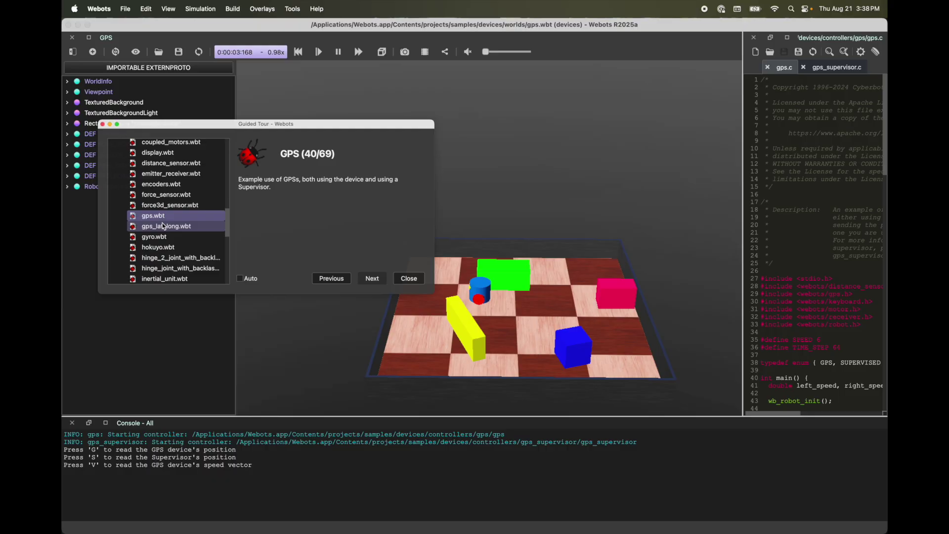
Close the Guided Tour and pause the GPS simulation at 0:00:11:488
scroll(165, 227, "down", 8)
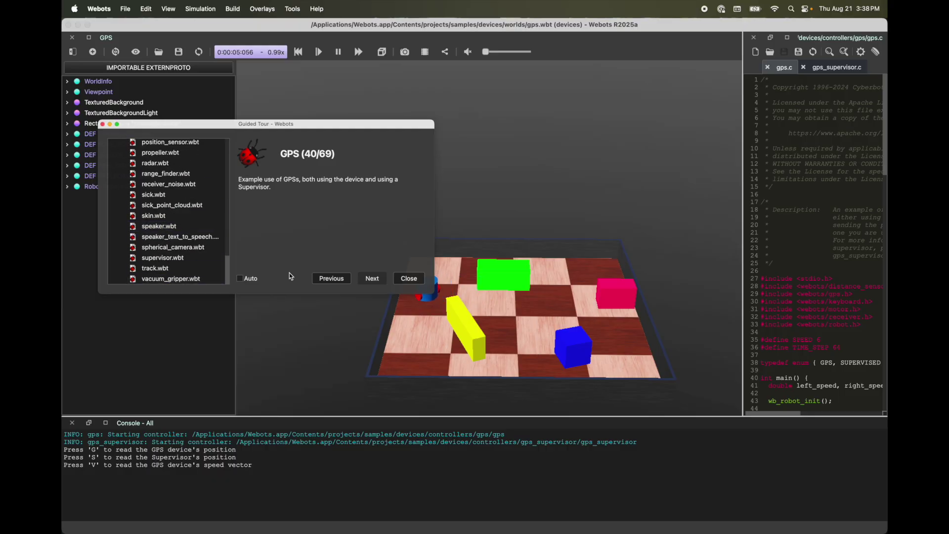
left_click(409, 279)
left_click(338, 53)
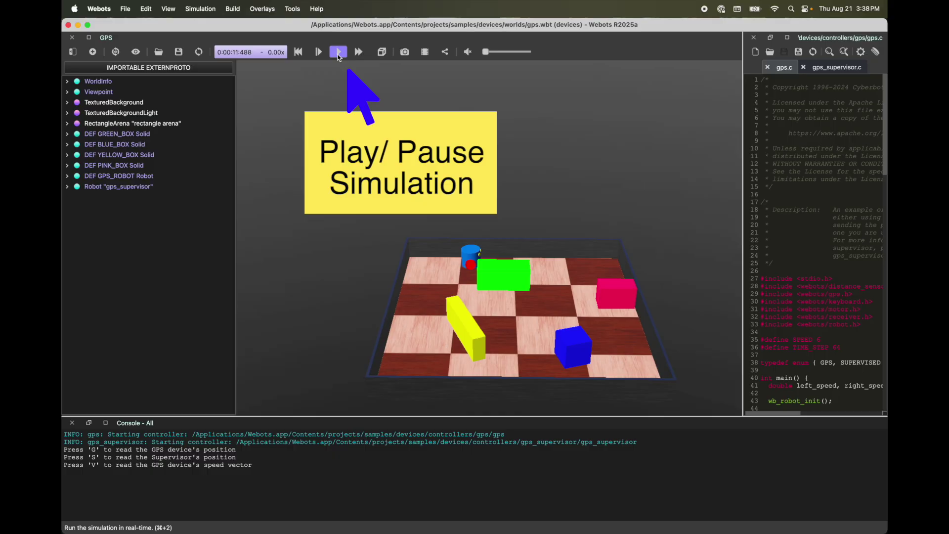
Run the GPS simulation in real time briefly, then pause it at 0:00:13:344
left_click(338, 52)
left_click(338, 52)
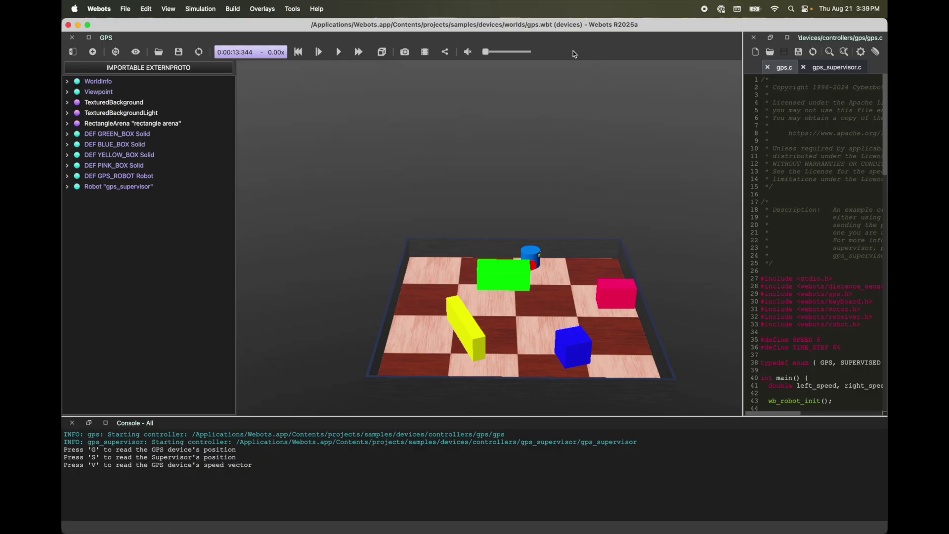
Hide and restore the scene tree, select Viewpoint, and orbit down to ground level
left_click(74, 53)
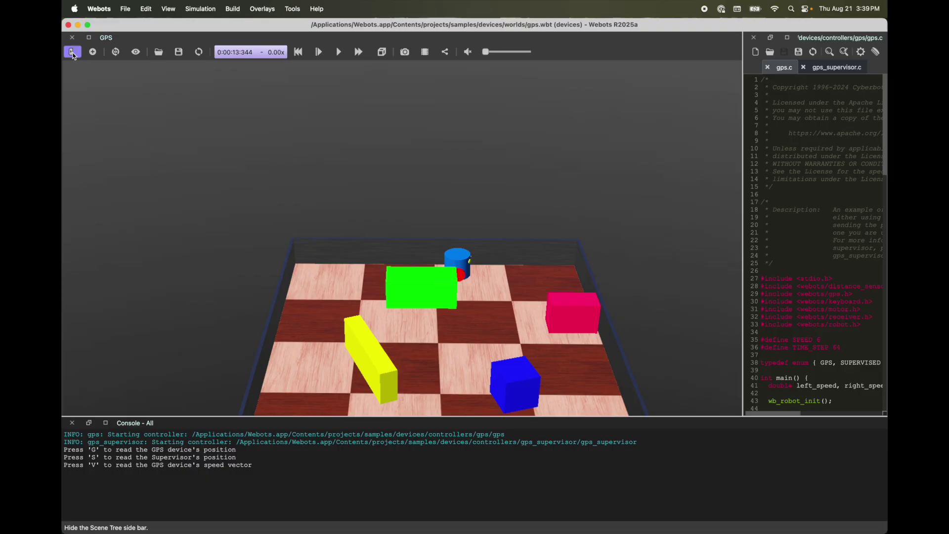
left_click(73, 53)
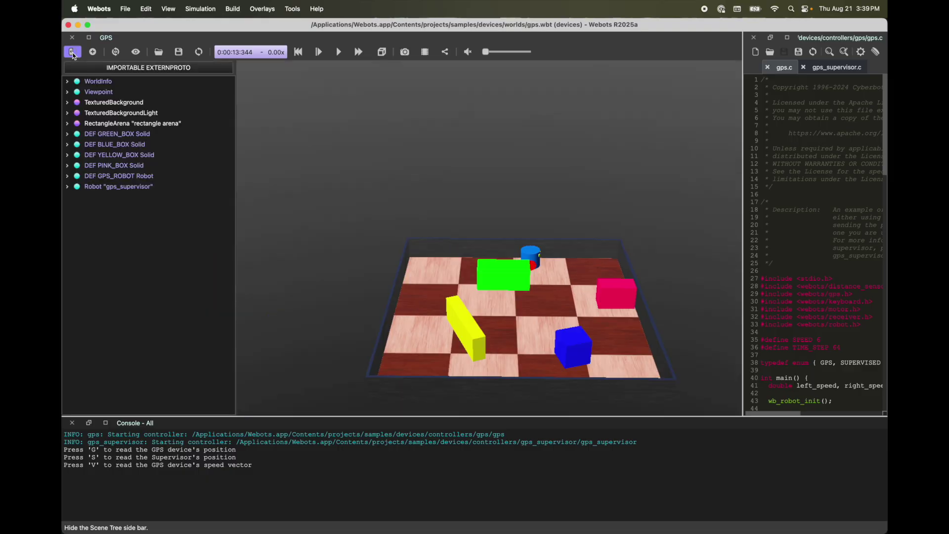
left_click(107, 97)
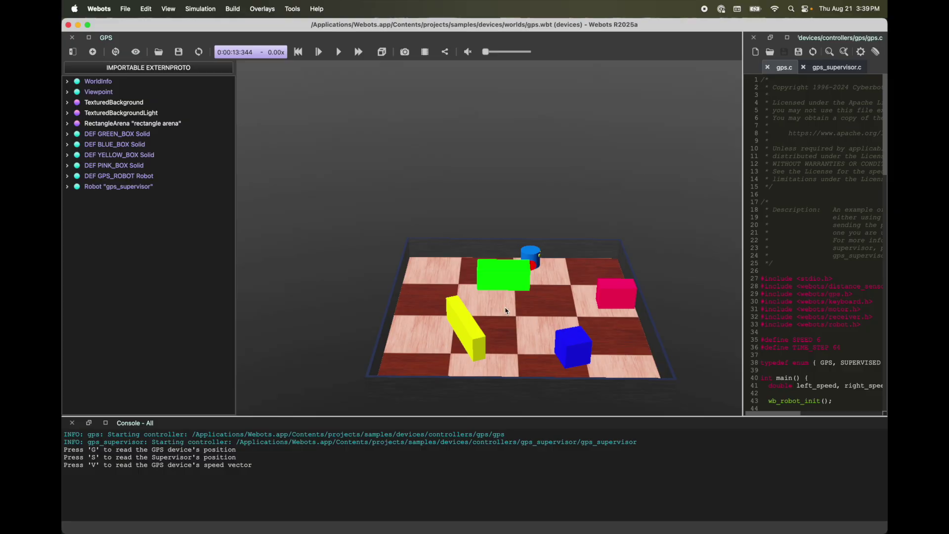
mouse_move(506, 311)
left_mouse_down()
mouse_move(509, 256)
mouse_move(483, 299)
mouse_move(586, 311)
mouse_move(600, 296)
mouse_move(589, 338)
mouse_move(536, 365)
mouse_move(485, 296)
mouse_move(516, 300)
left_mouse_up()
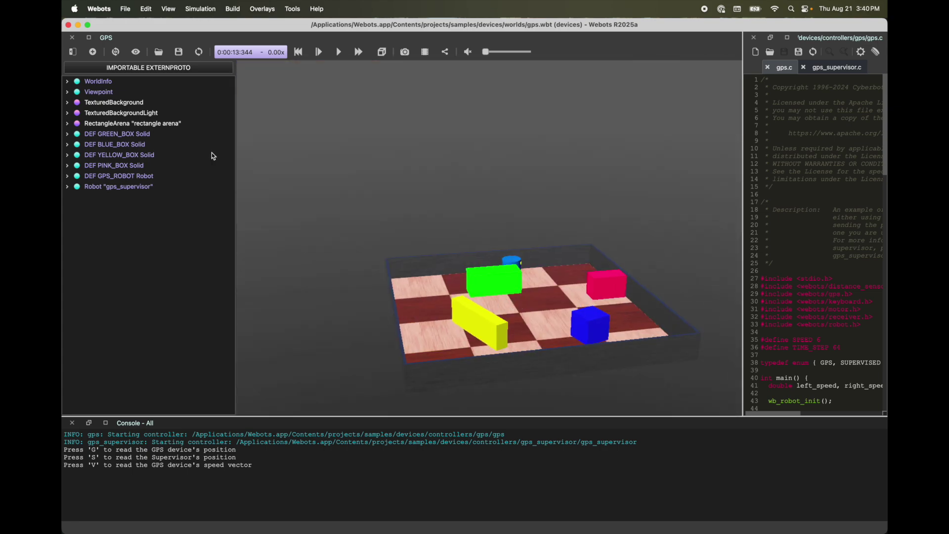
Restore the initial viewpoint, switch to East View, then to Top View of the arena
left_click(115, 52)
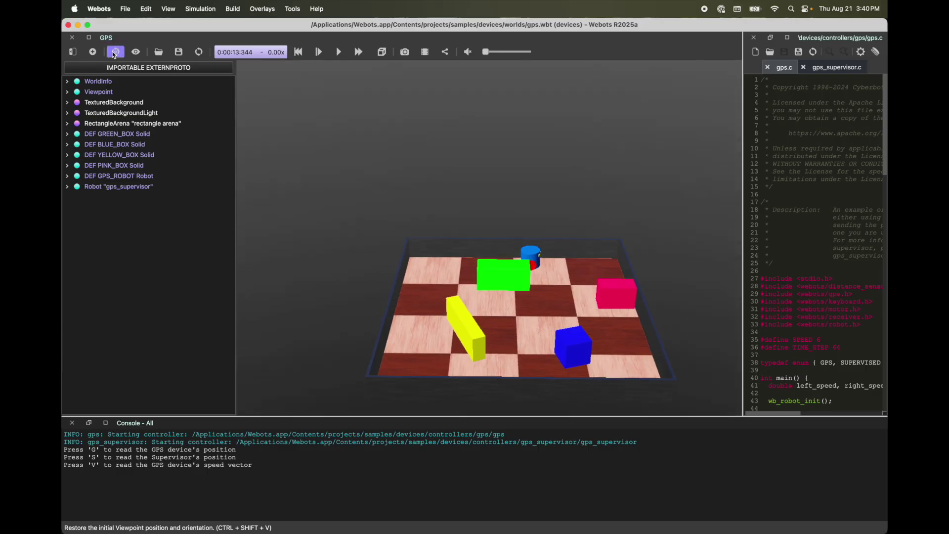
left_click(136, 52)
left_click(155, 66)
left_click(136, 51)
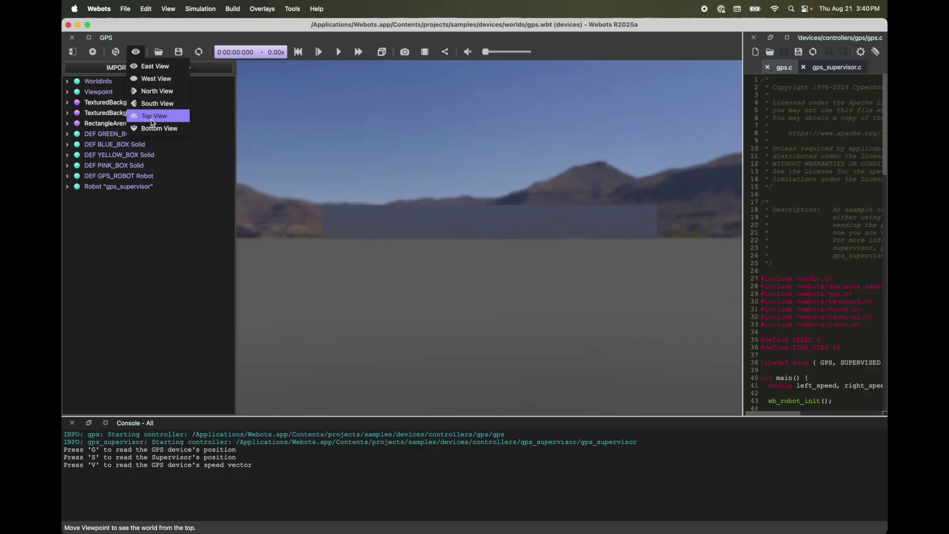
left_click(153, 121)
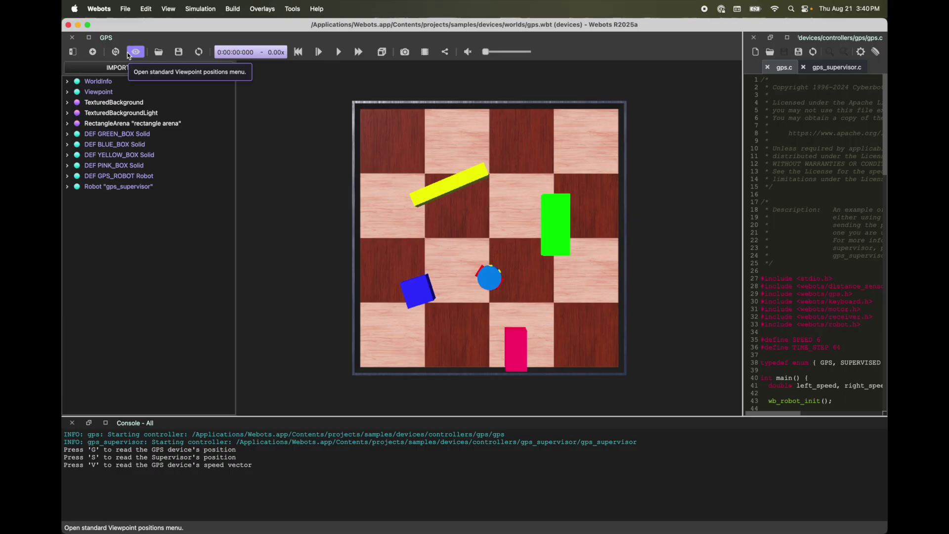
left_click(159, 53)
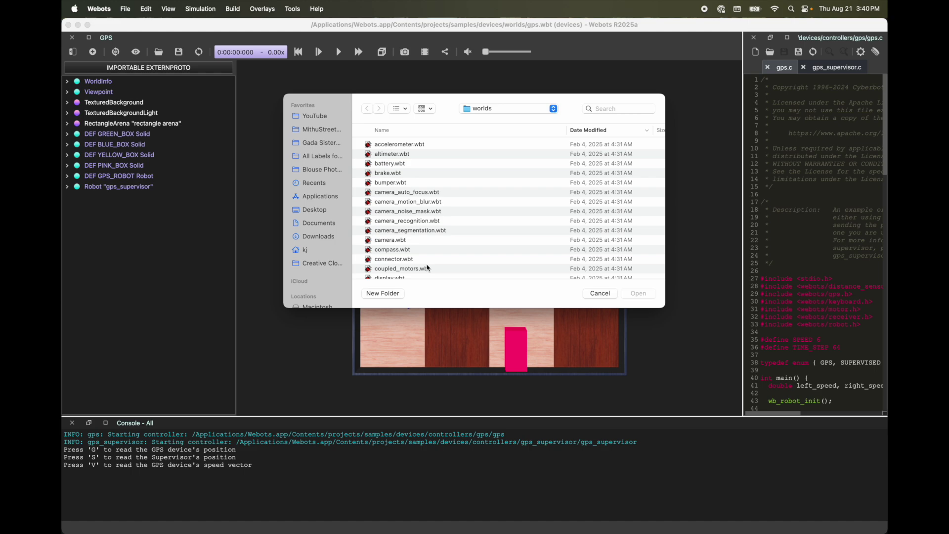
scroll(426, 224, "down", 10)
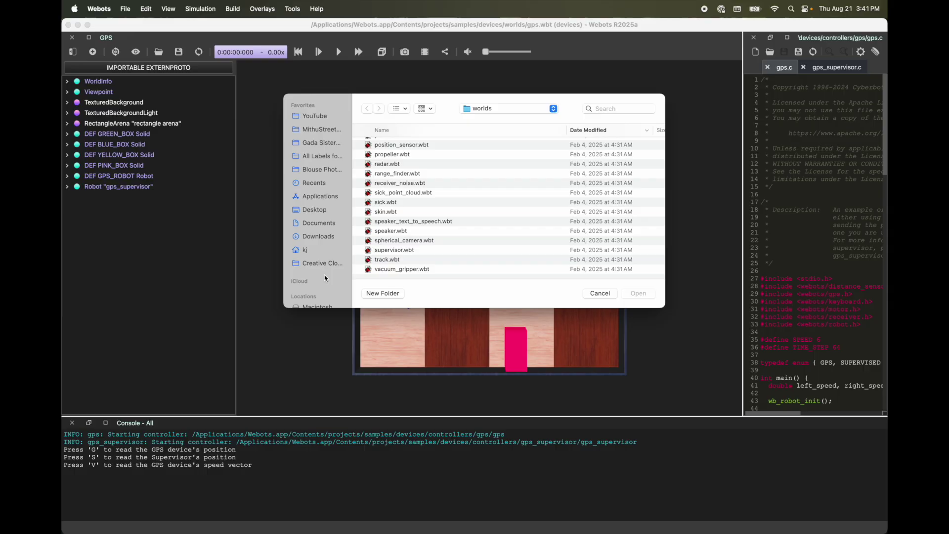
key("Escape")
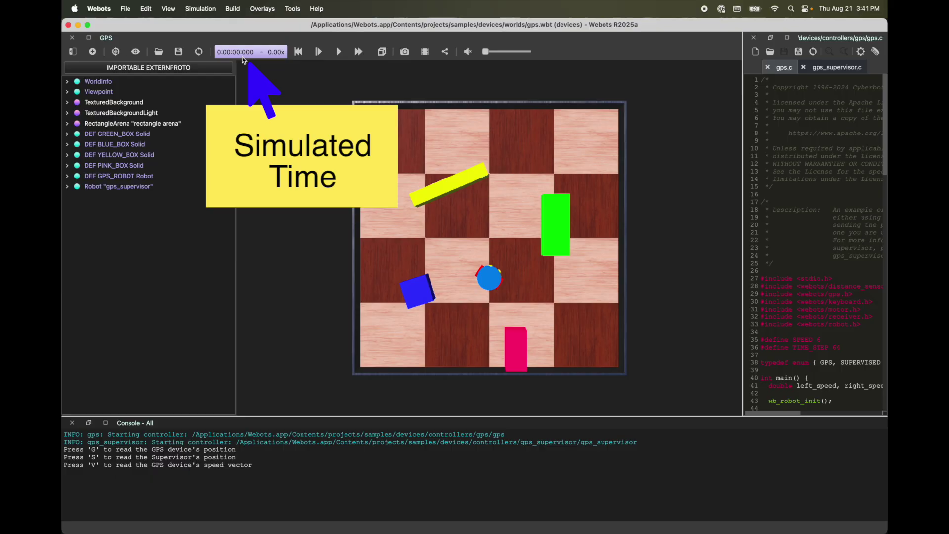
Run the GPS simulation for a few seconds, pause it, and reset it to 0:00:00:000
left_click(339, 52)
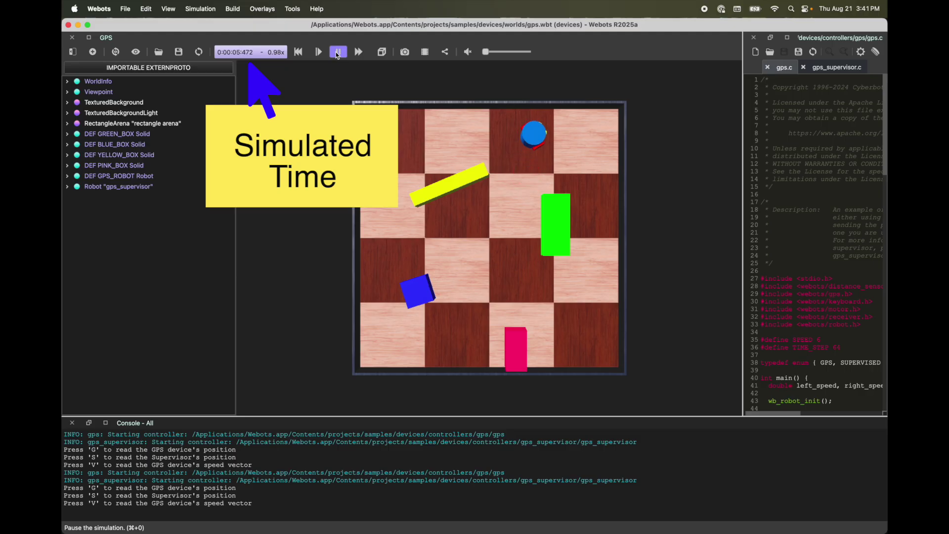
left_click(337, 53)
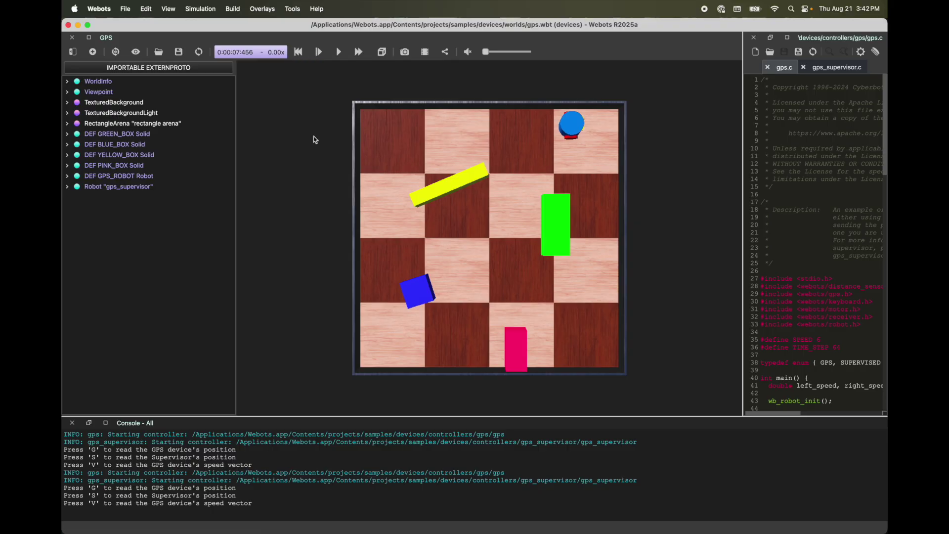
left_click(298, 52)
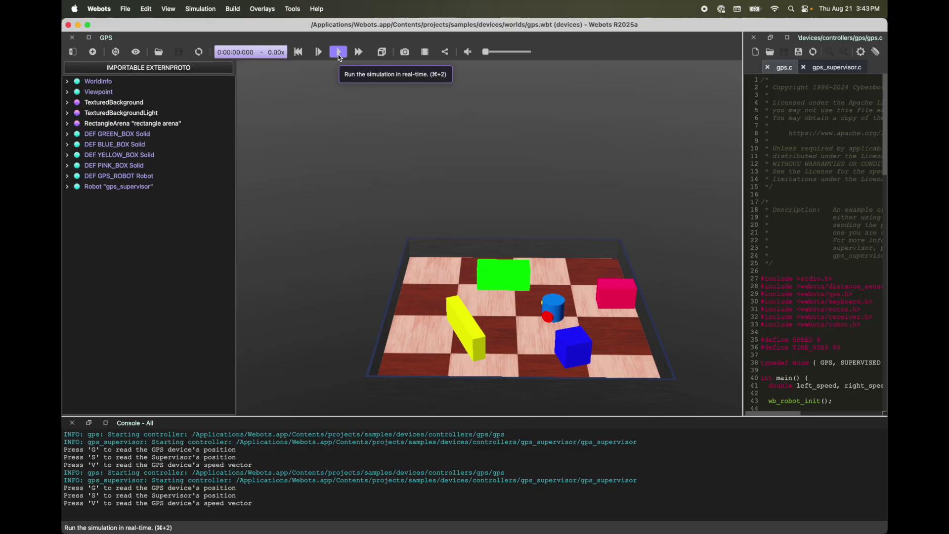
Run the simulation again, then advance it four single steps
left_click(339, 56)
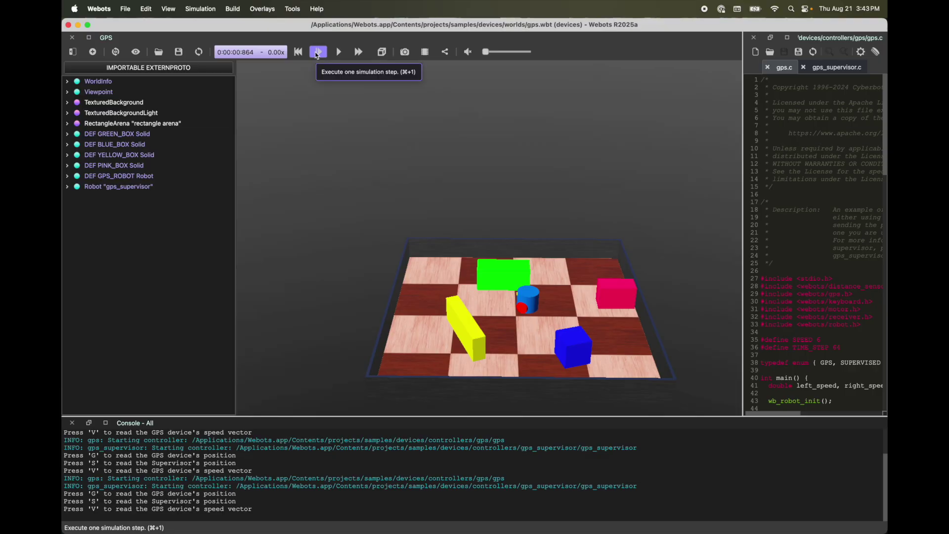
left_click(317, 54)
left_click(317, 53)
left_click(318, 53)
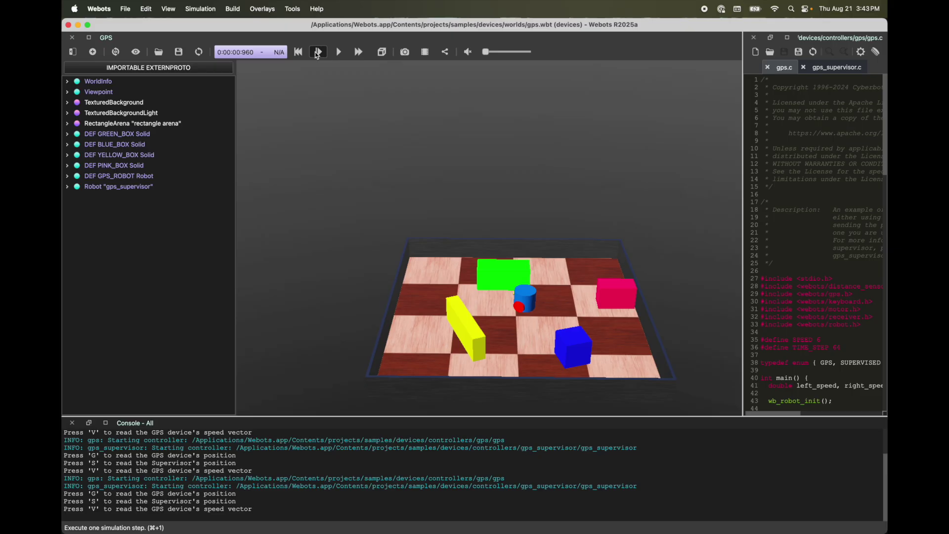
left_click(318, 53)
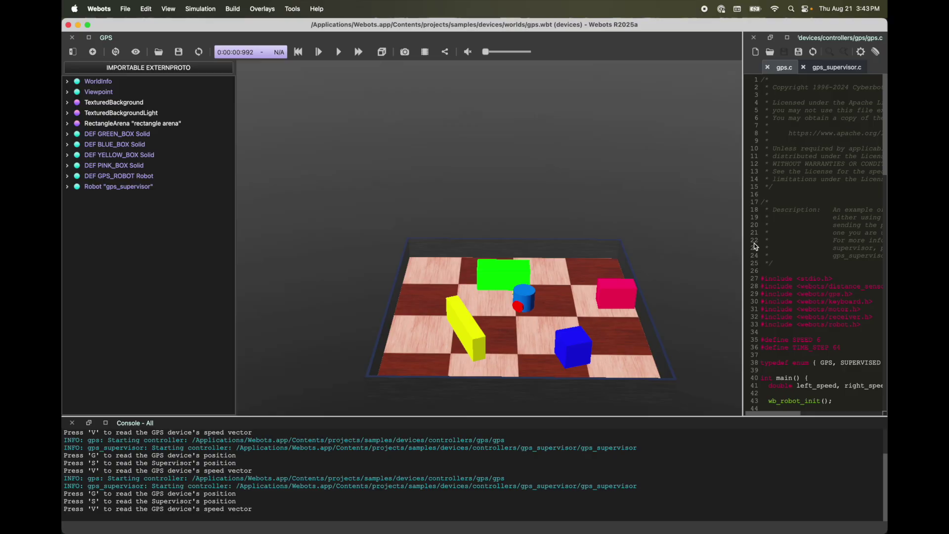
Widen the gps.c editor and select 'while' at the main loop on line 74
scroll(816, 214, "down", 10)
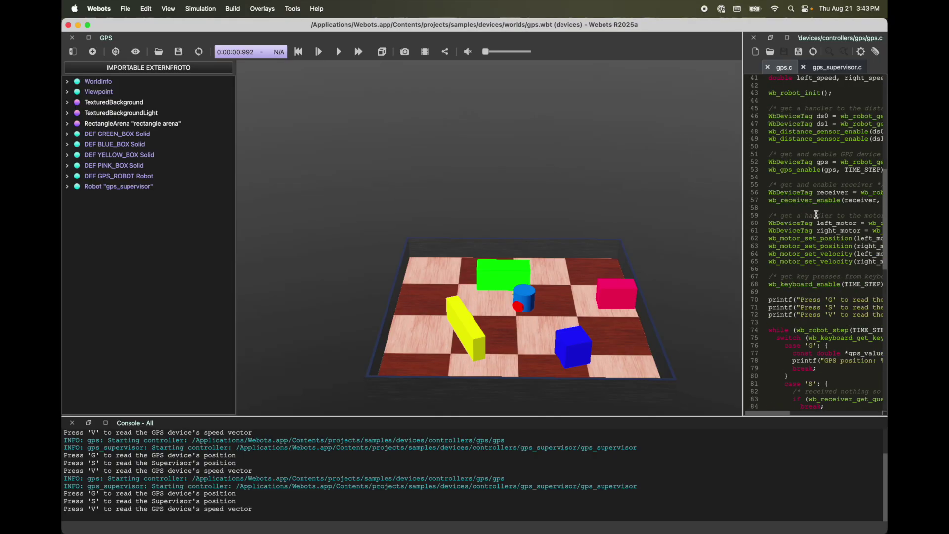
scroll(816, 214, "down", 7)
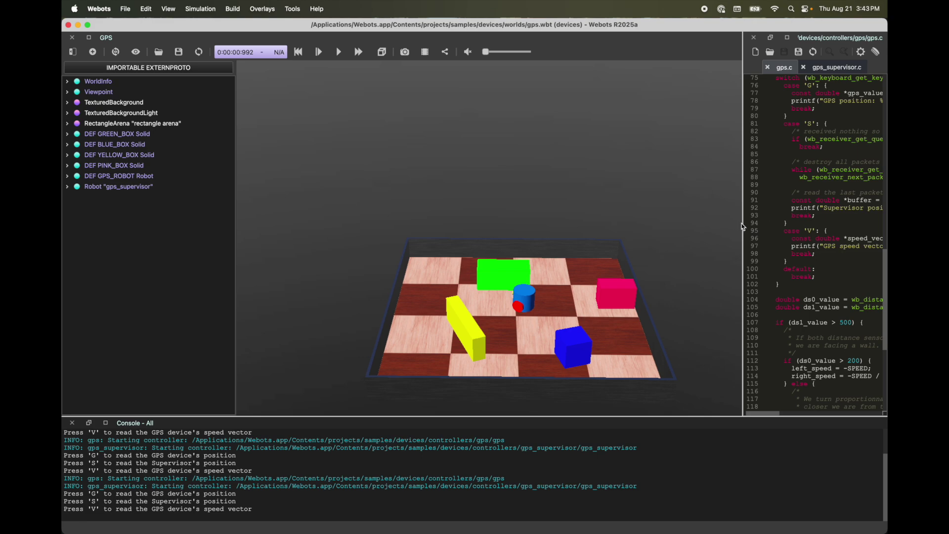
left_click_drag(743, 227, 630, 225)
scroll(740, 286, "down", 6)
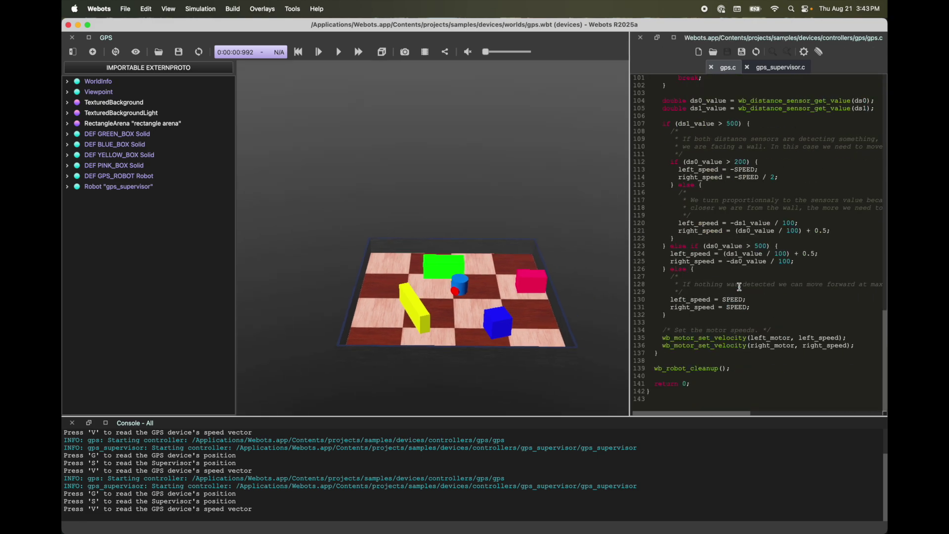
scroll(740, 287, "up", 8)
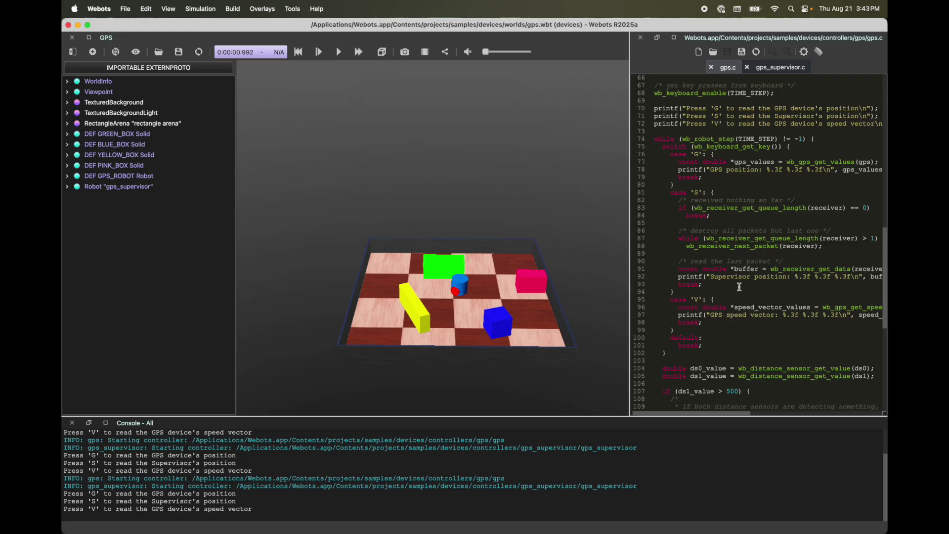
double_click(664, 140)
scroll(712, 245, "up", 8)
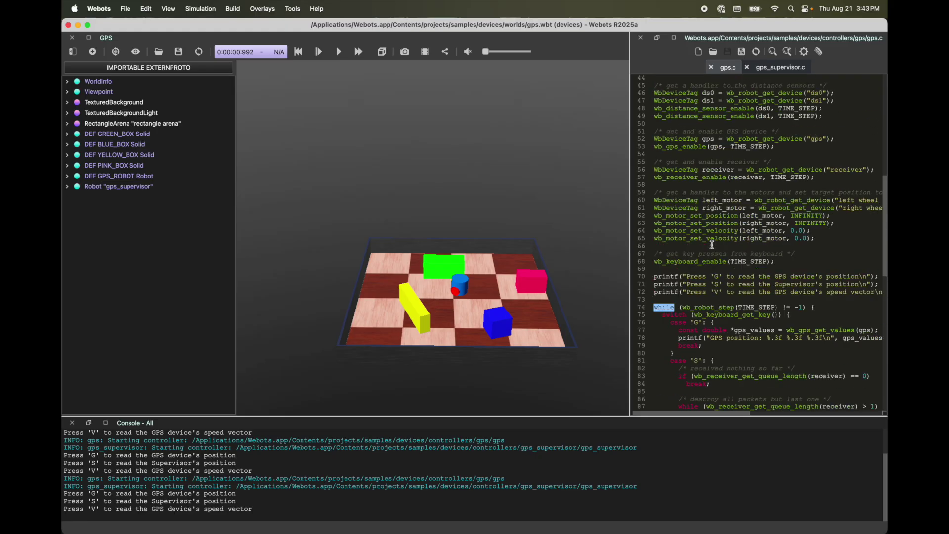
scroll(712, 245, "down", 6)
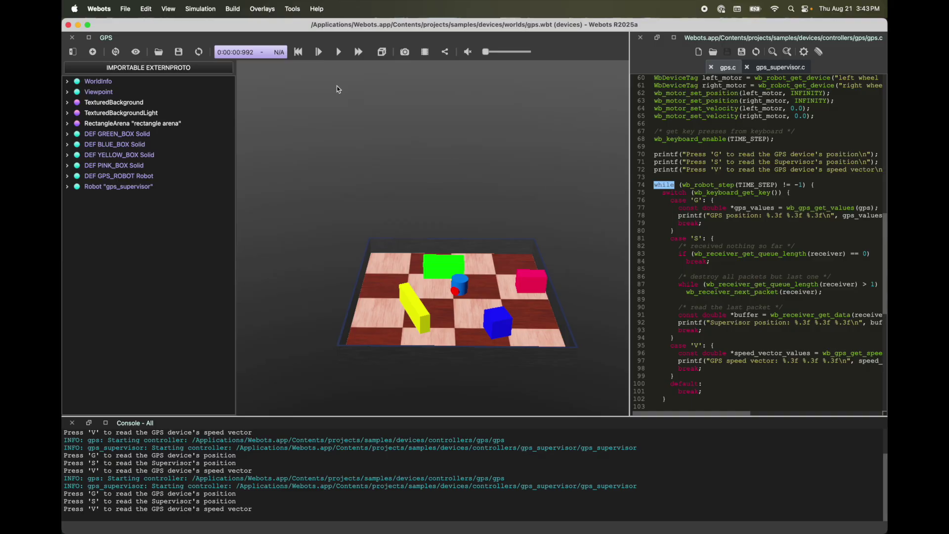
Advance three single steps, then run the simulation in Fast mode and pause it
left_click(319, 54)
left_click(319, 53)
left_click(319, 53)
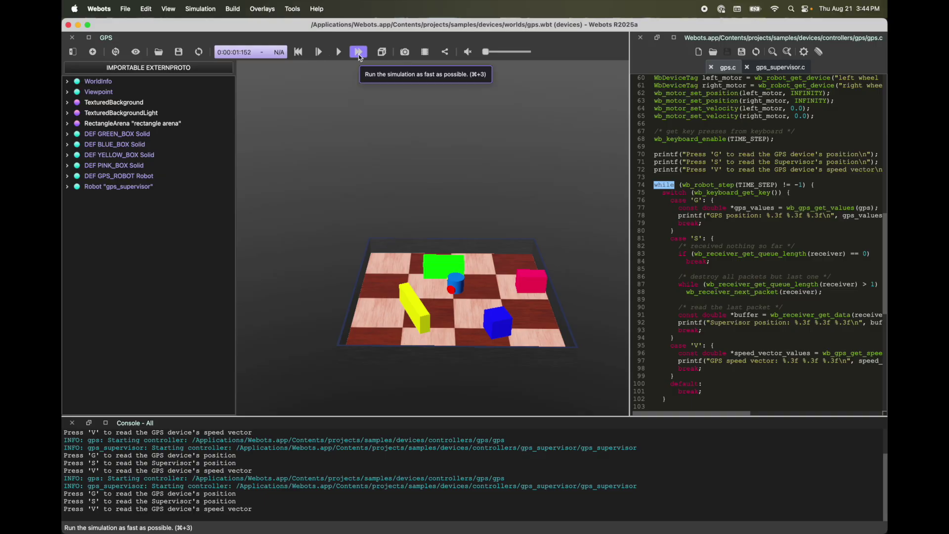
left_click(359, 55)
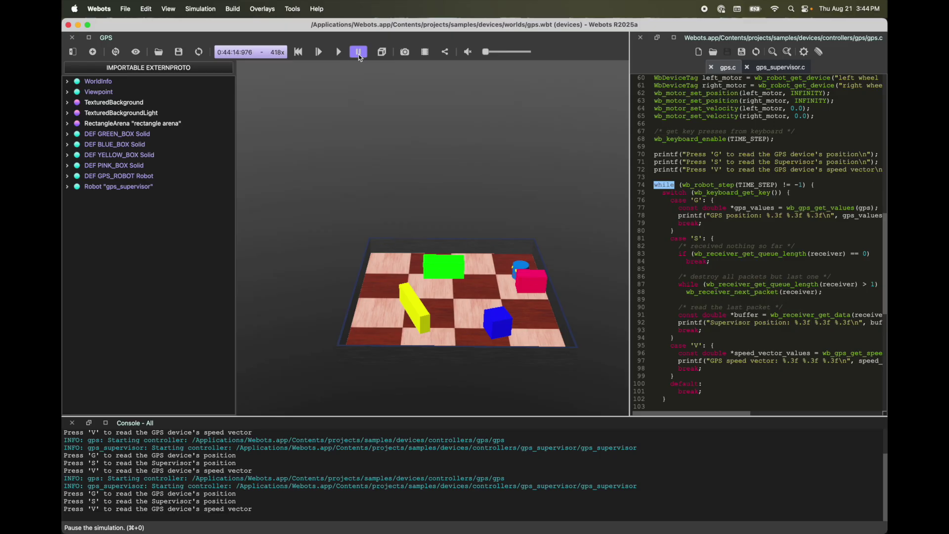
left_click(359, 53)
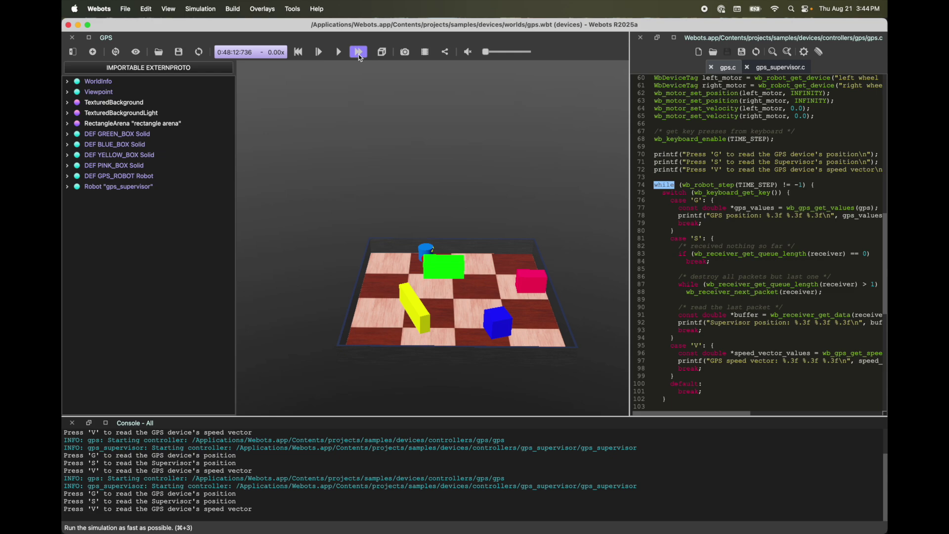
Advance five more single steps, then run in real time briefly and pause
left_click(318, 53)
left_click(318, 53)
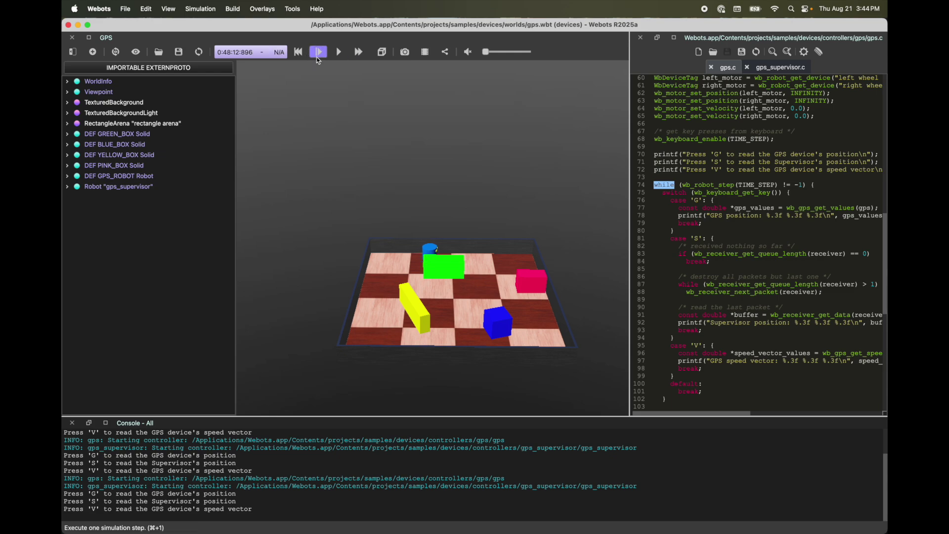
left_click(319, 58)
left_click(318, 57)
left_click(318, 57)
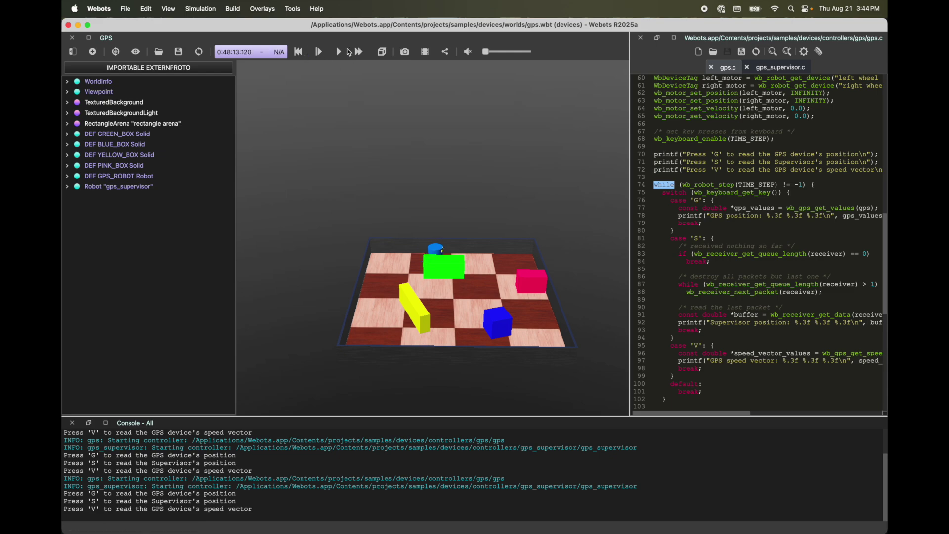
left_click(339, 53)
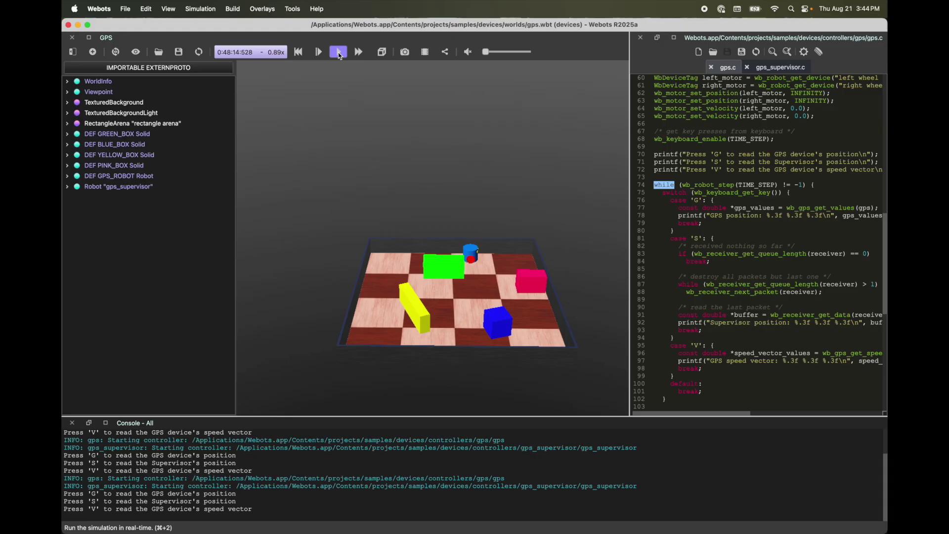
left_click(339, 52)
From a top-down view, run briefly in real time, pause, and advance seven steps to 0:48:16:864
left_click_drag(475, 278, 546, 319)
left_click(338, 52)
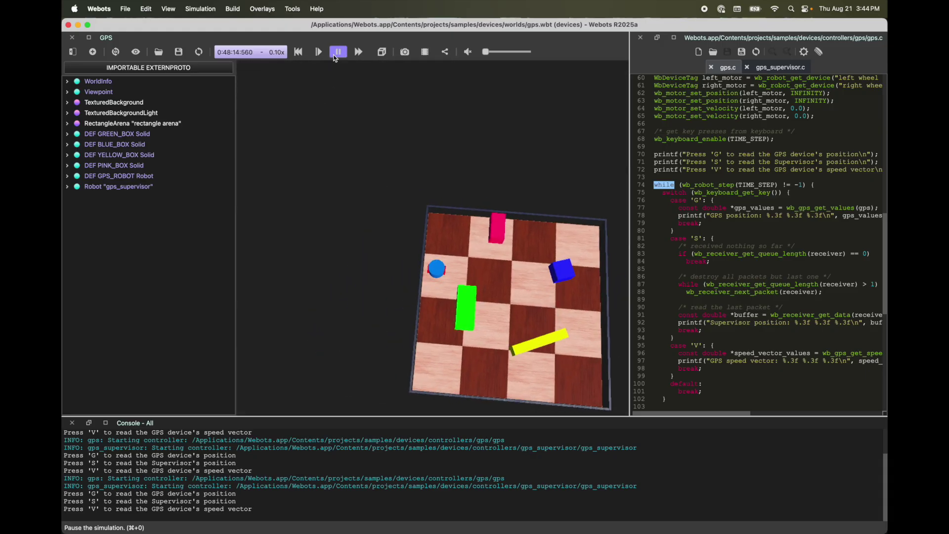
left_click(335, 58)
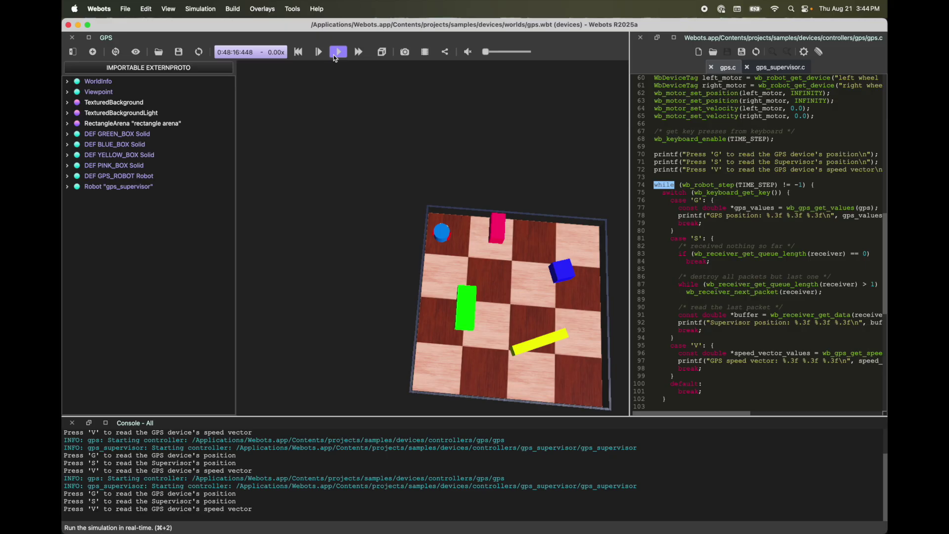
left_click(321, 57)
left_click(322, 58)
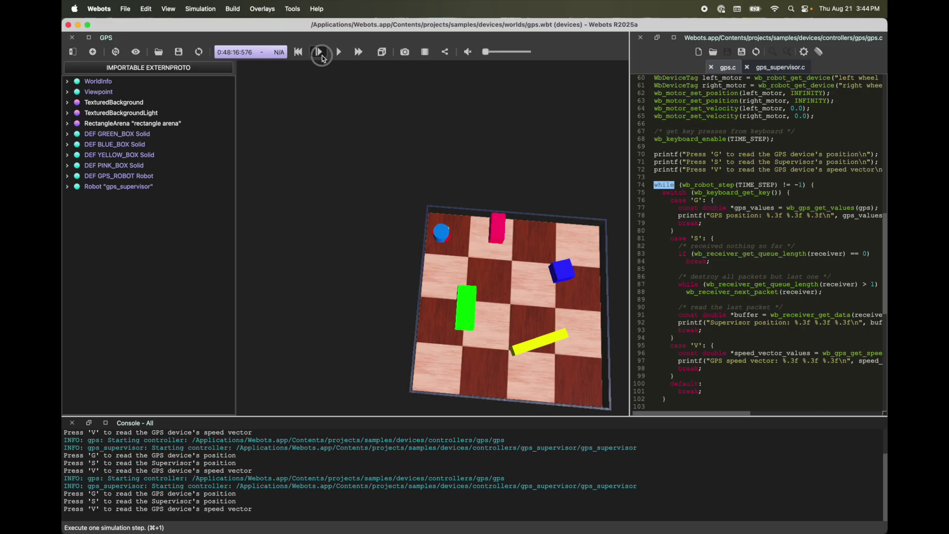
left_click(321, 58)
left_click(321, 58)
left_click(322, 58)
left_click(322, 57)
left_click(321, 58)
left_click_drag(465, 270, 354, 229)
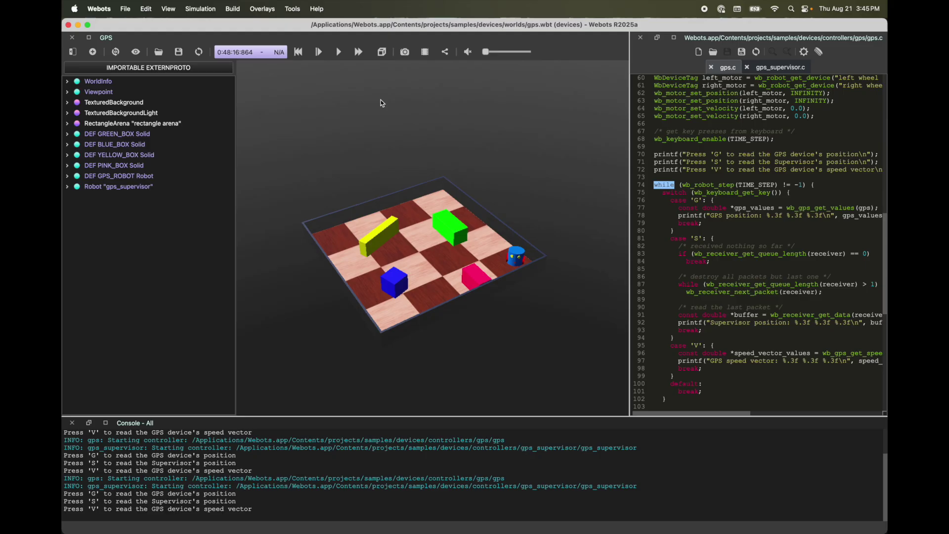
Disable rendering, run in real time until 0:48:26:528, pause, and re-enable rendering
left_click(381, 54)
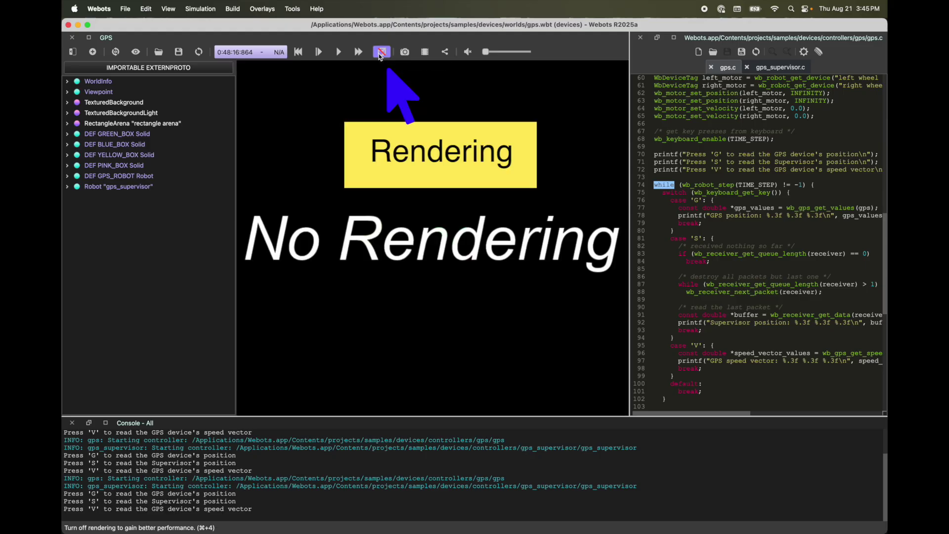
left_click(339, 52)
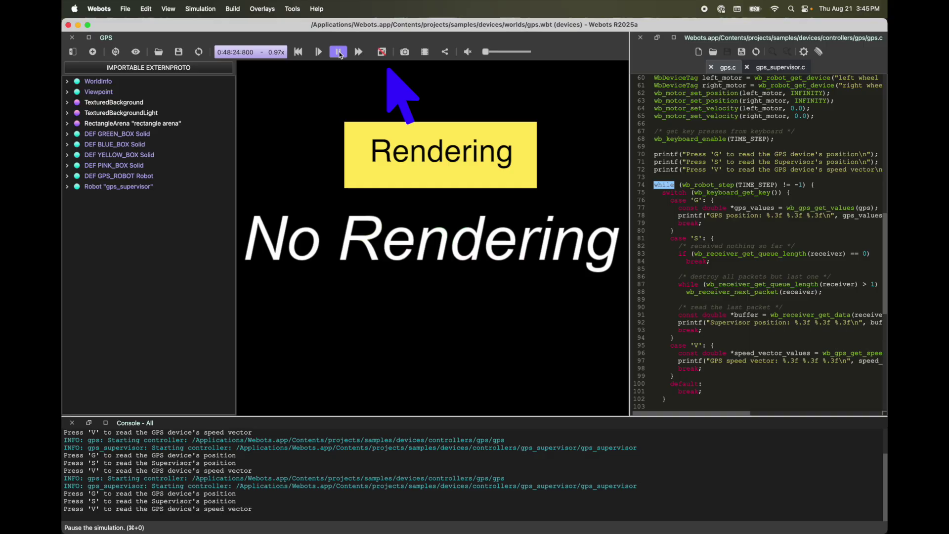
left_click(339, 53)
left_click(383, 55)
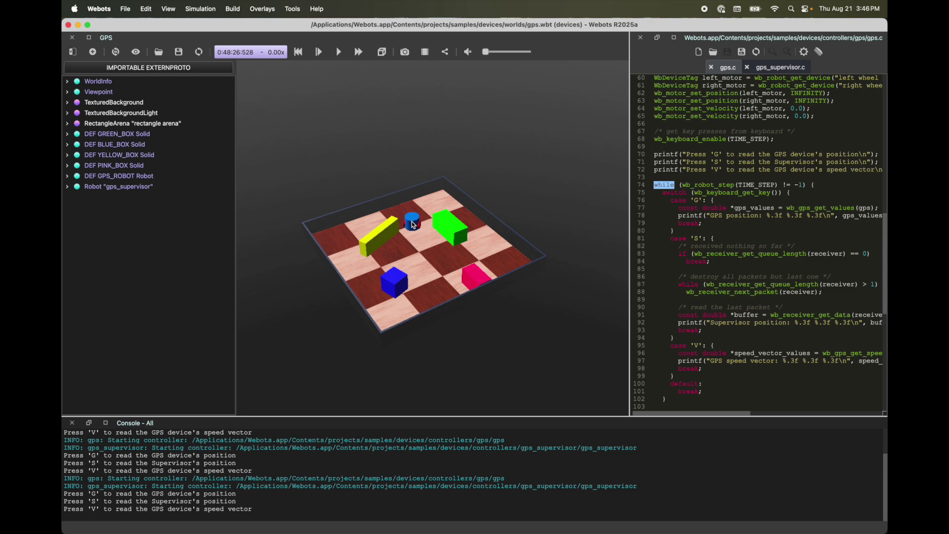
Close the code editor panel and reopen it through Tools > Text Editor
left_click(641, 38)
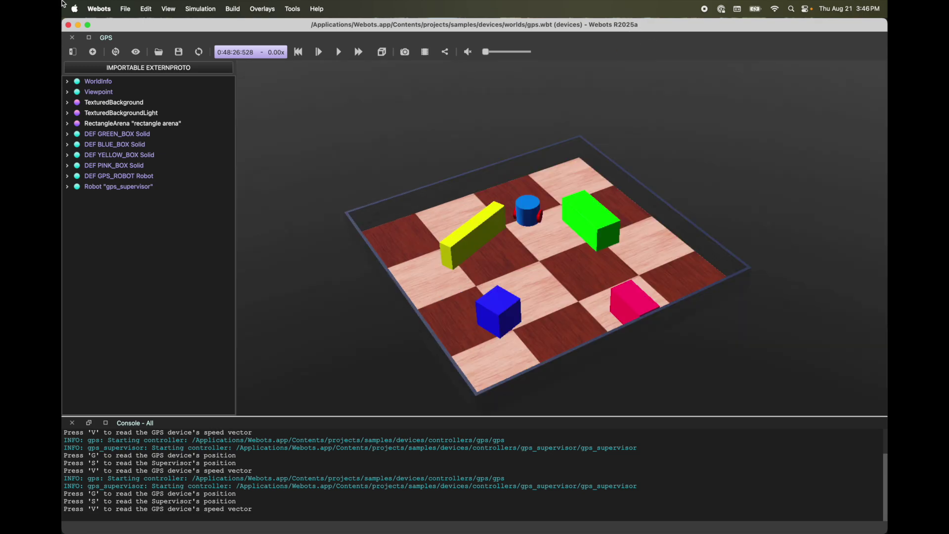
left_click(292, 9)
left_click(298, 47)
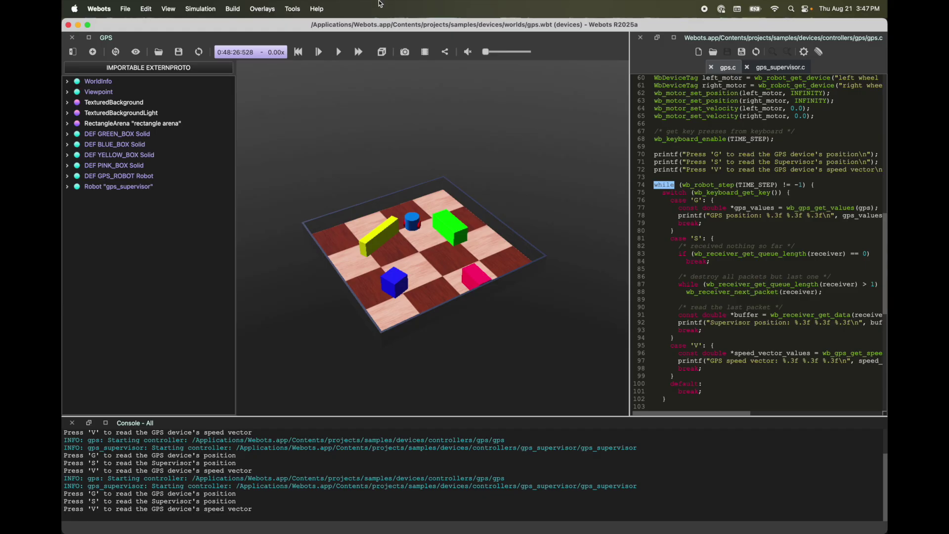
Browse the File and Edit menus, then enable View > Optional Rendering > Show Coordinate System
left_click(239, 4)
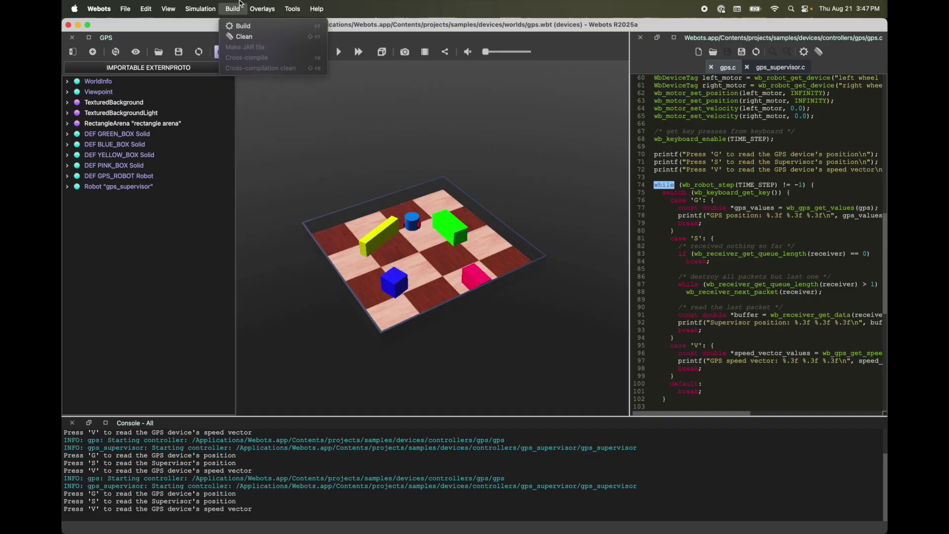
mouse_move(124, 3)
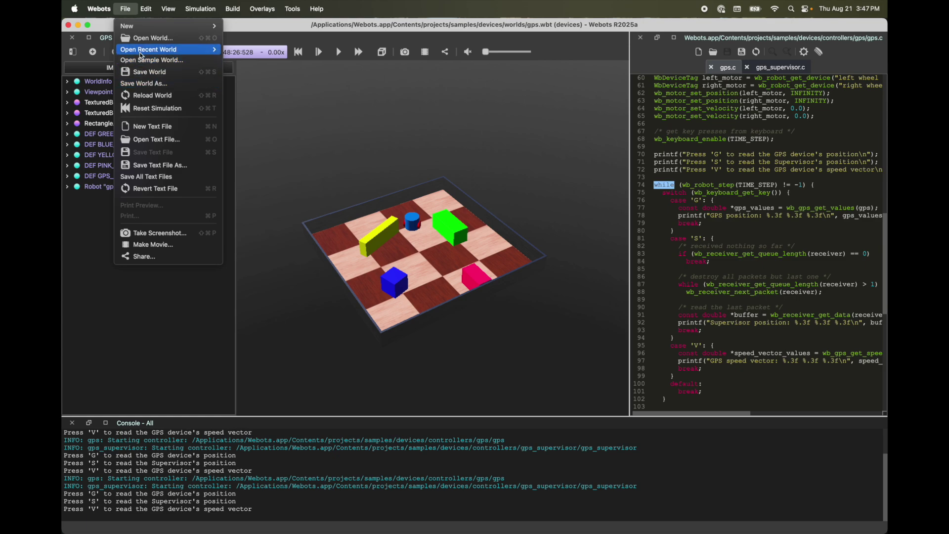
left_click(275, 151)
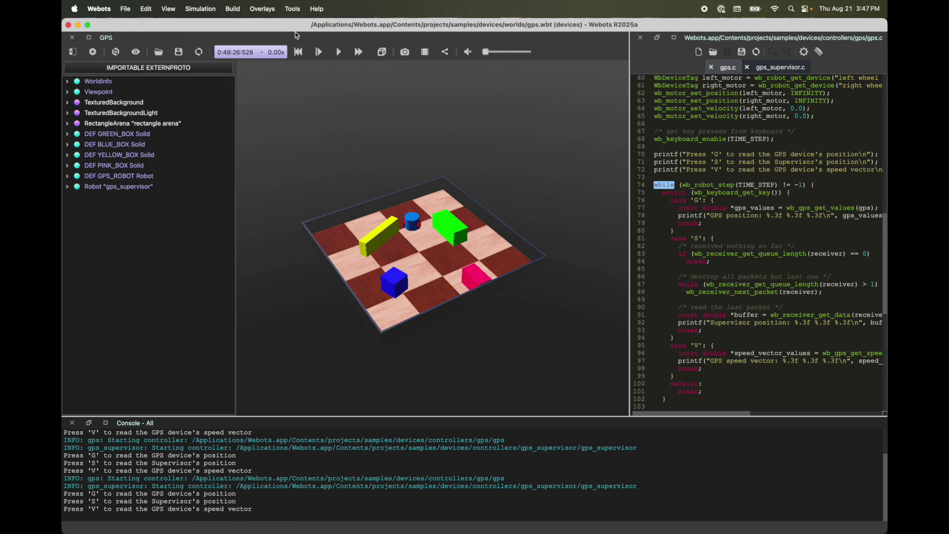
left_click(146, 8)
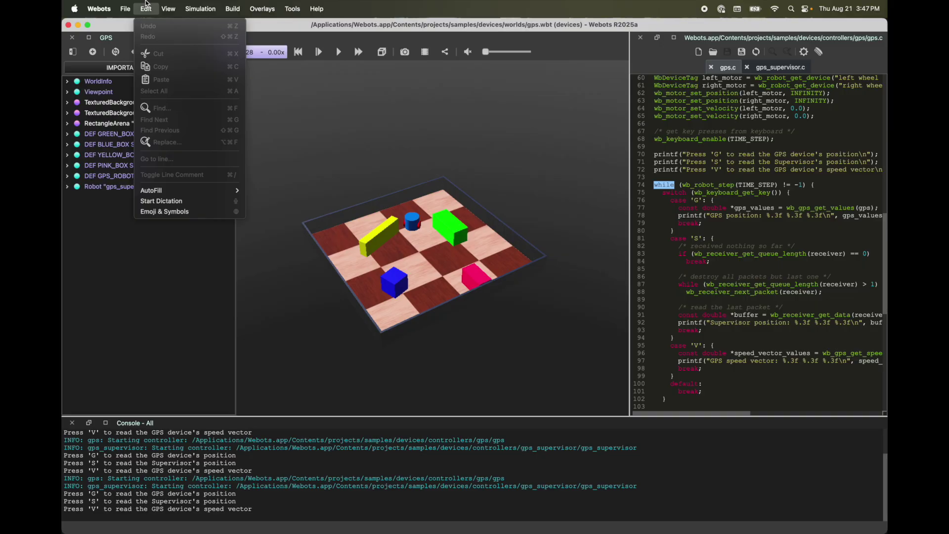
left_click(169, 9)
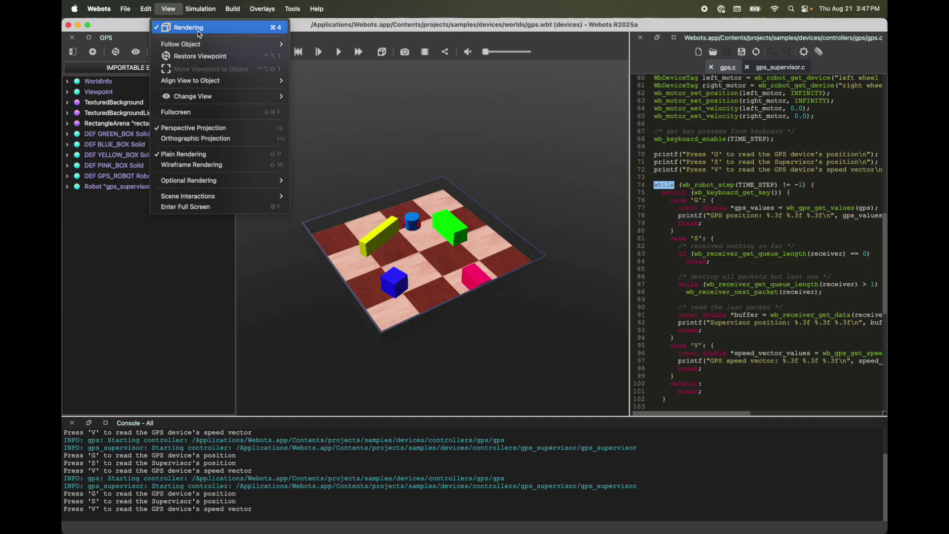
mouse_move(202, 98)
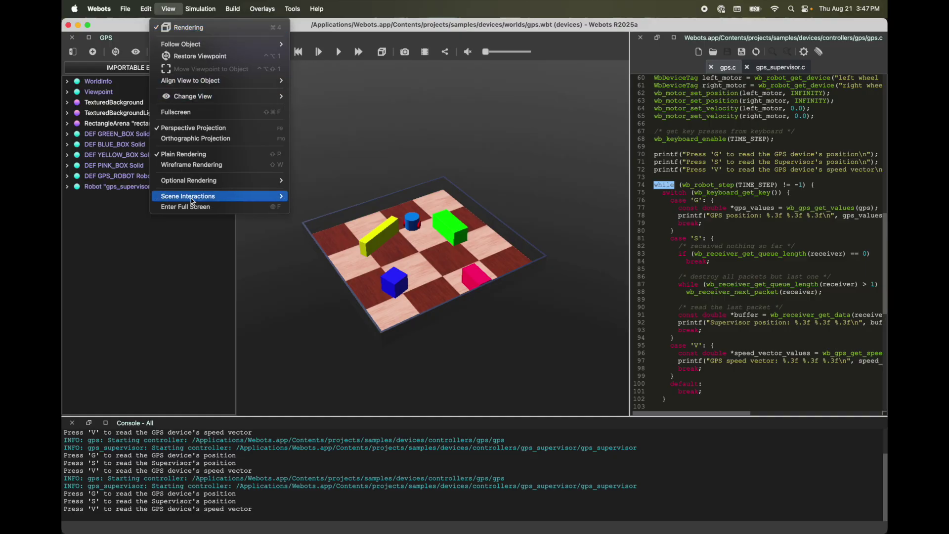
mouse_move(185, 184)
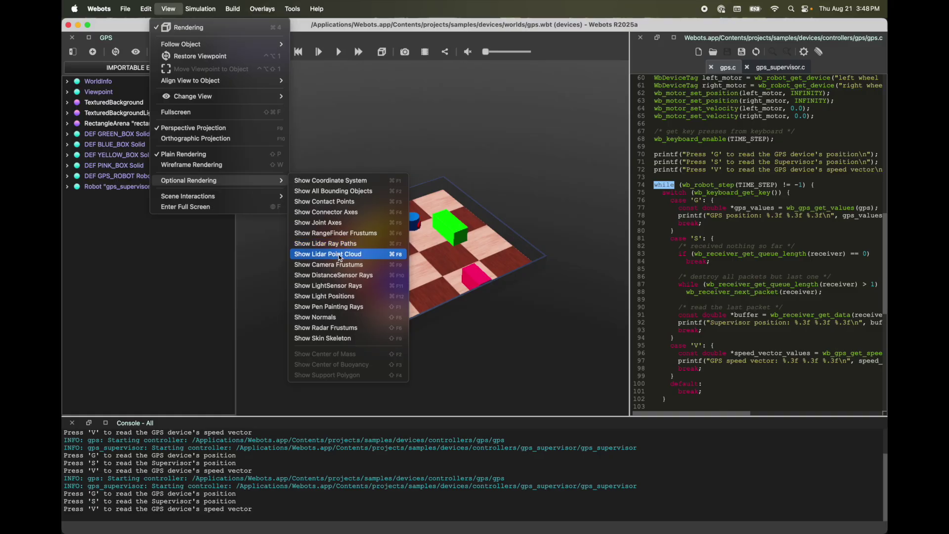
left_click(331, 184)
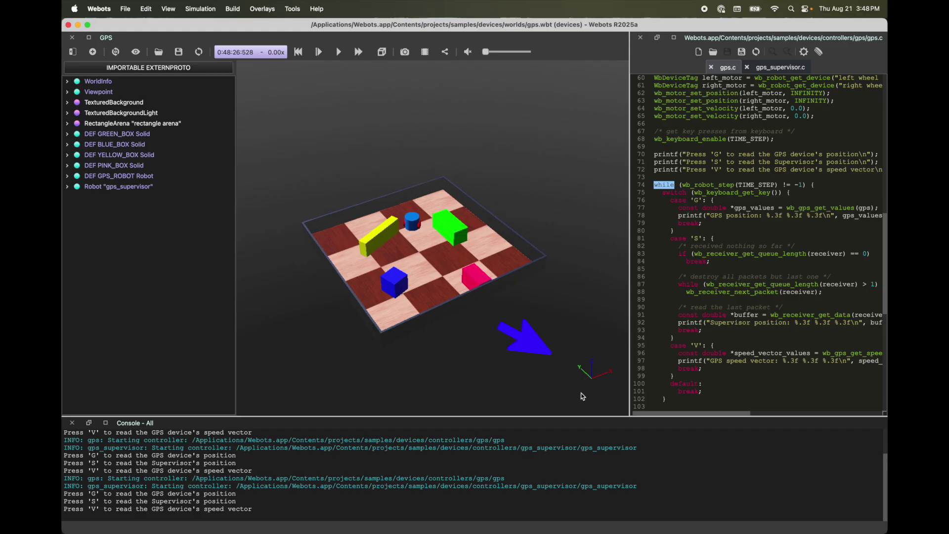
Look through the Simulation, Build and Help menus without choosing anything
left_click(199, 8)
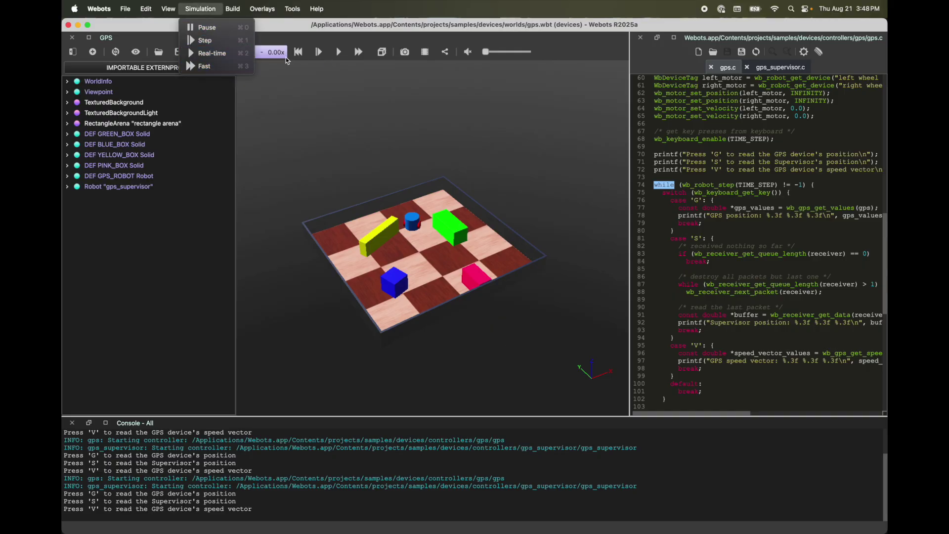
mouse_move(234, 4)
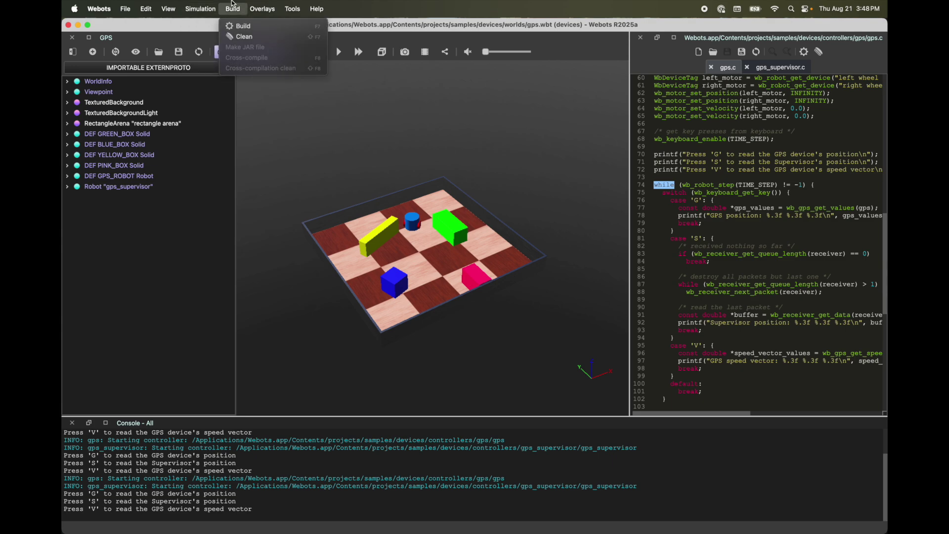
mouse_move(324, 4)
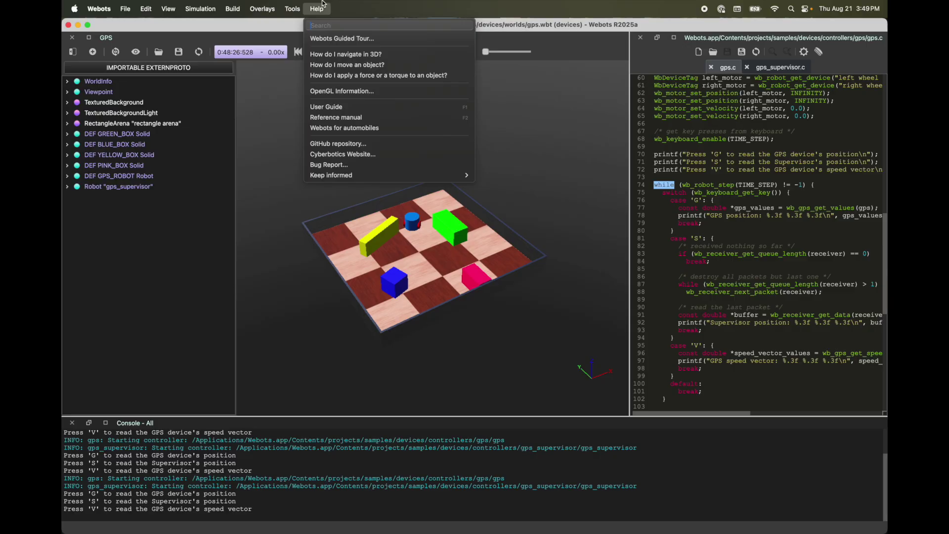
left_click(323, 5)
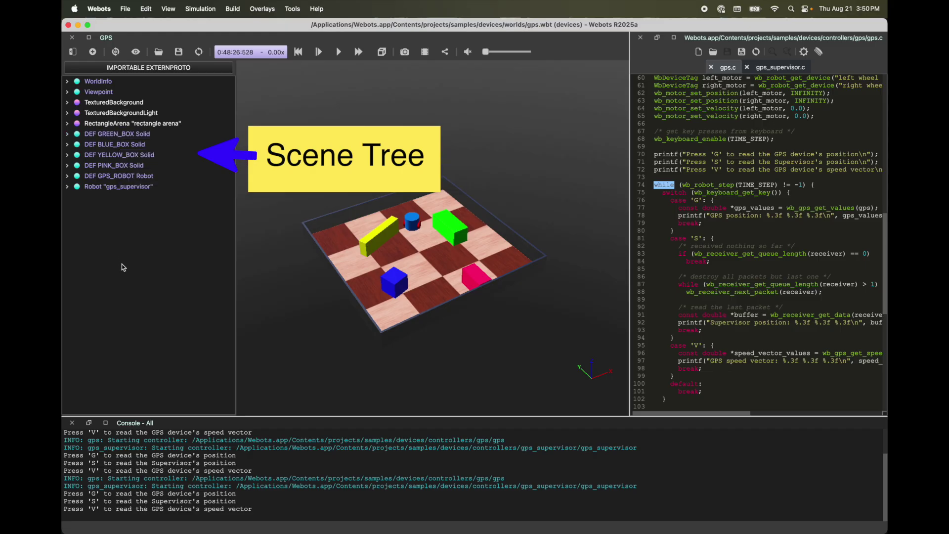
Inspect WorldInfo, Viewpoint, TexturedBackgroundLight and RectangleArena, ending on the GREEN_BOX node
left_click(140, 81)
left_click(130, 92)
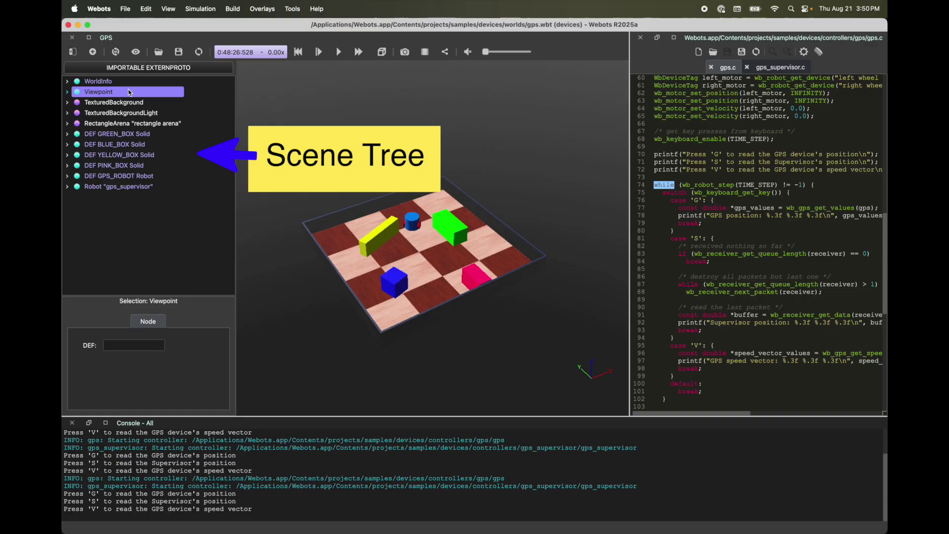
left_click(124, 102)
left_click(117, 114)
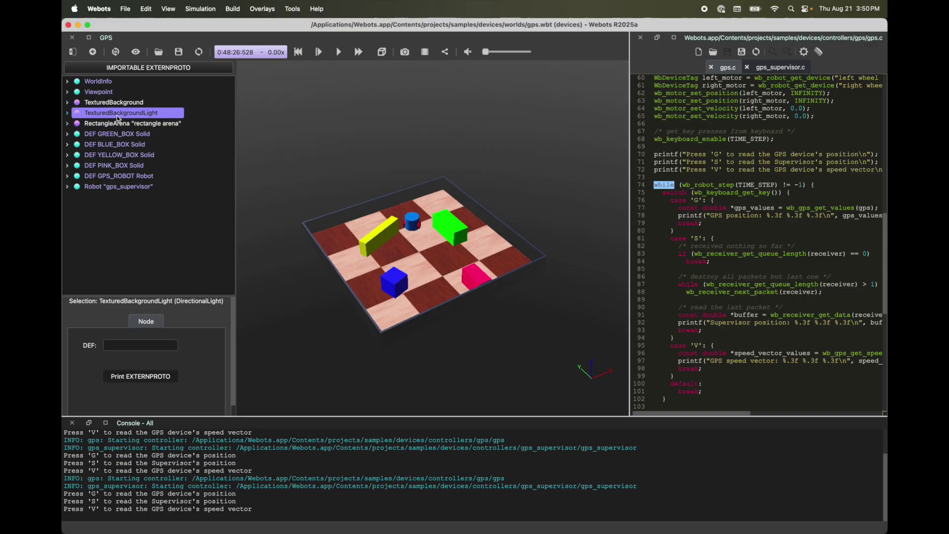
left_click(118, 123)
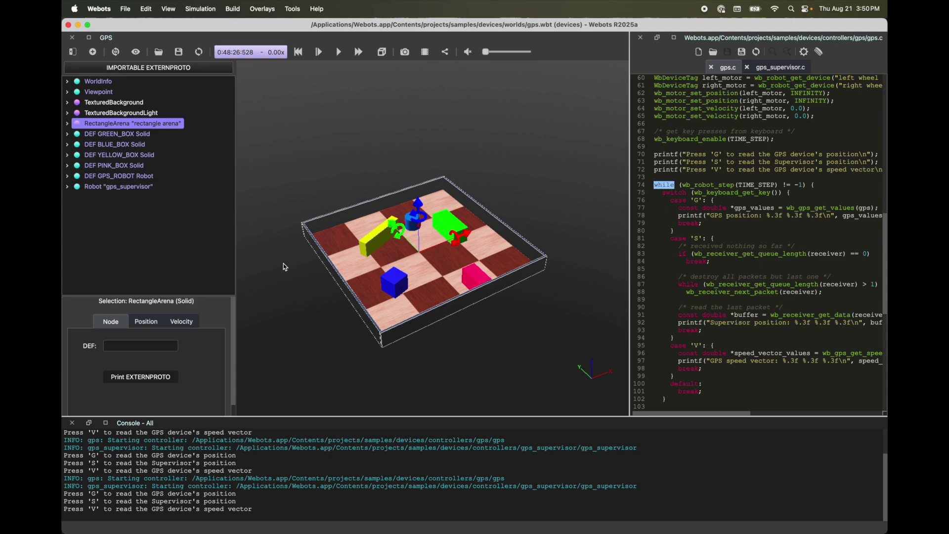
left_click(113, 138)
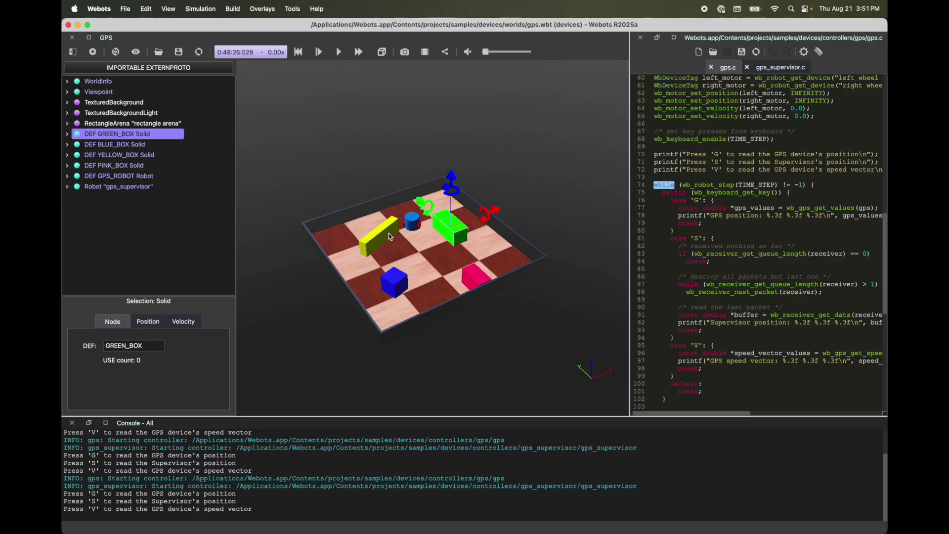
Expand GREEN_BOX's fields and set its translation y value to 0.1
left_click(66, 134)
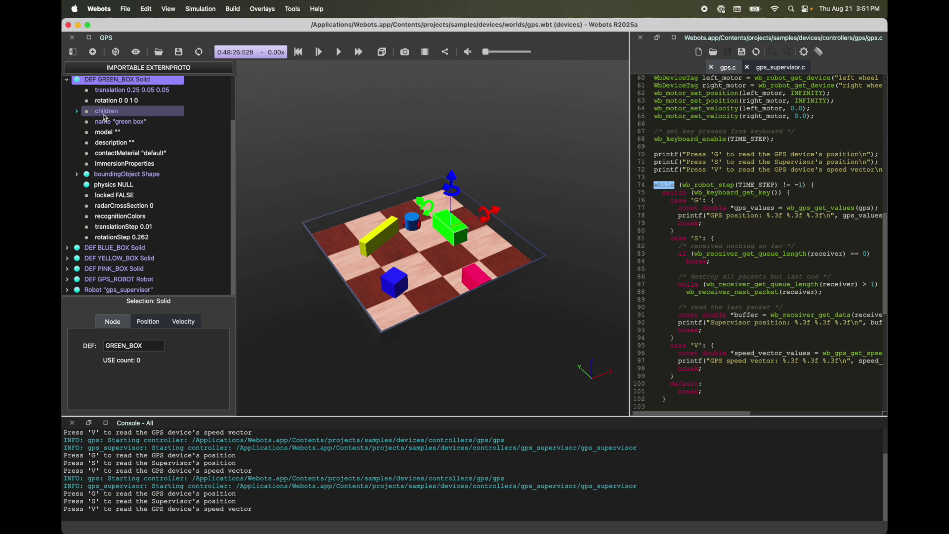
left_click(77, 114)
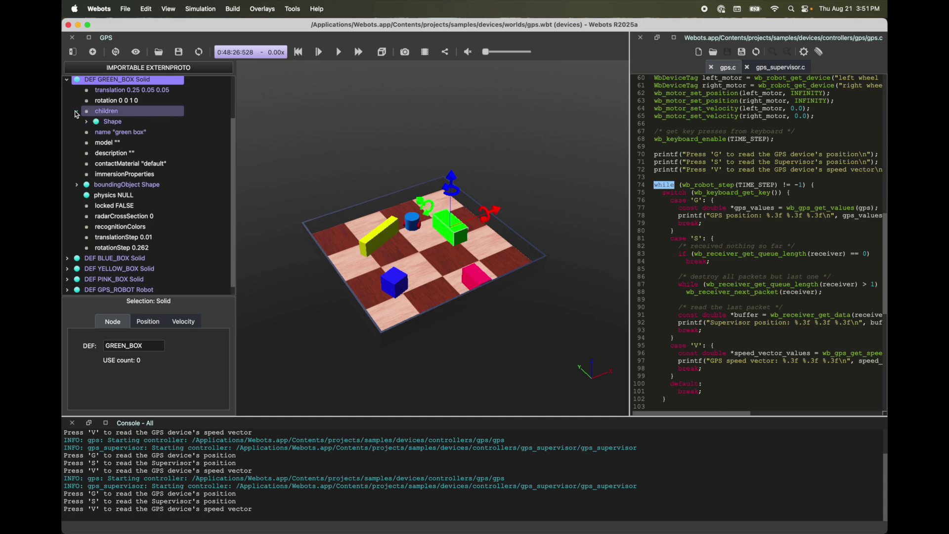
left_click(77, 113)
left_click(160, 96)
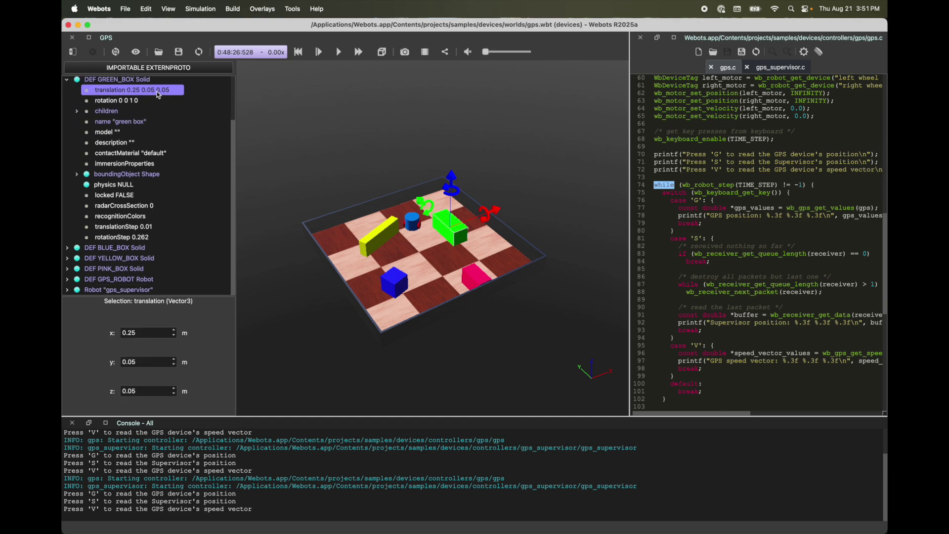
left_click(131, 100)
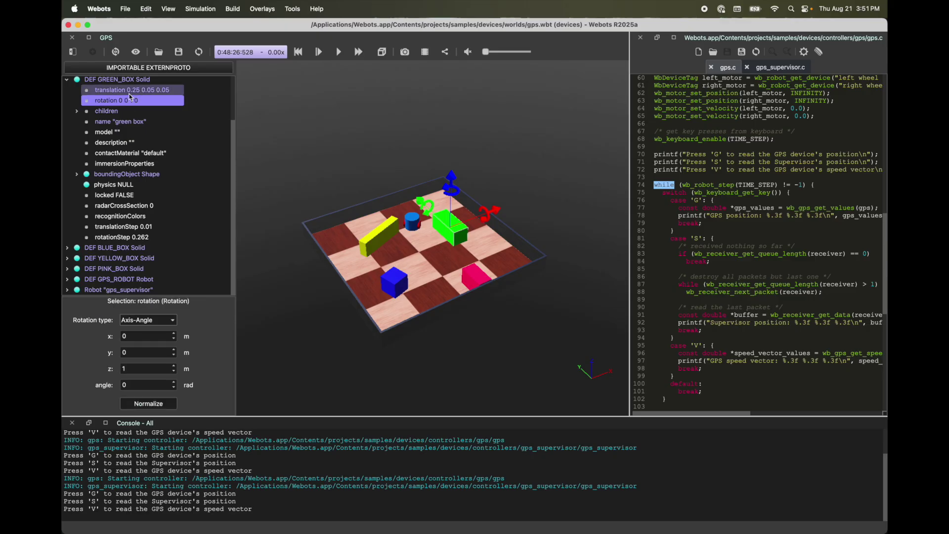
left_click(130, 91)
left_click(153, 363)
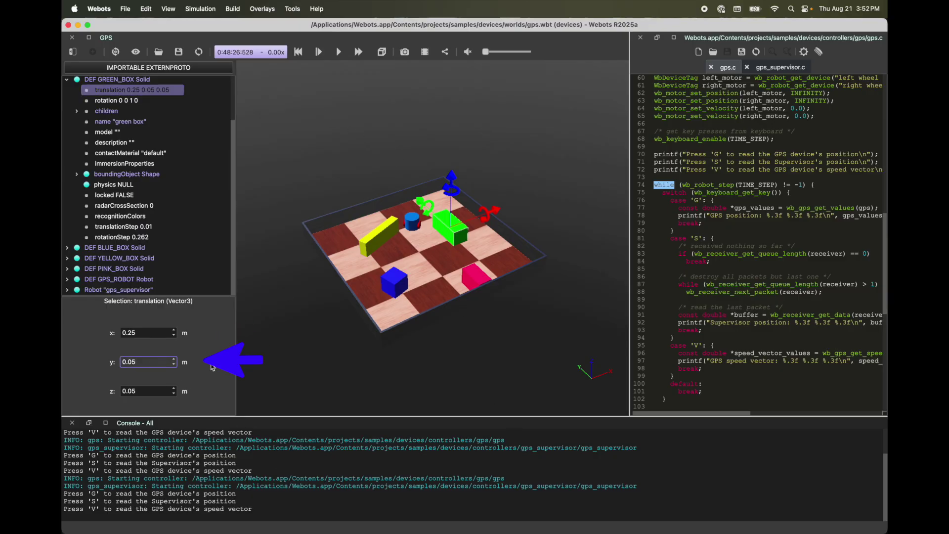
key("BackSpace")
key("BackSpace")
type("1")
key("Return")
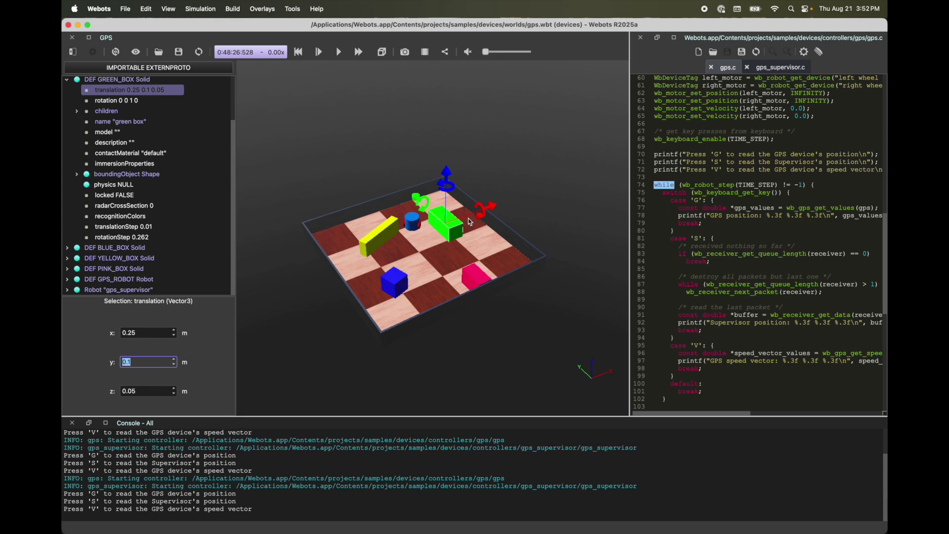
Slide the green box along its y axis in the 3D view, then restore the viewpoint
left_click(447, 235)
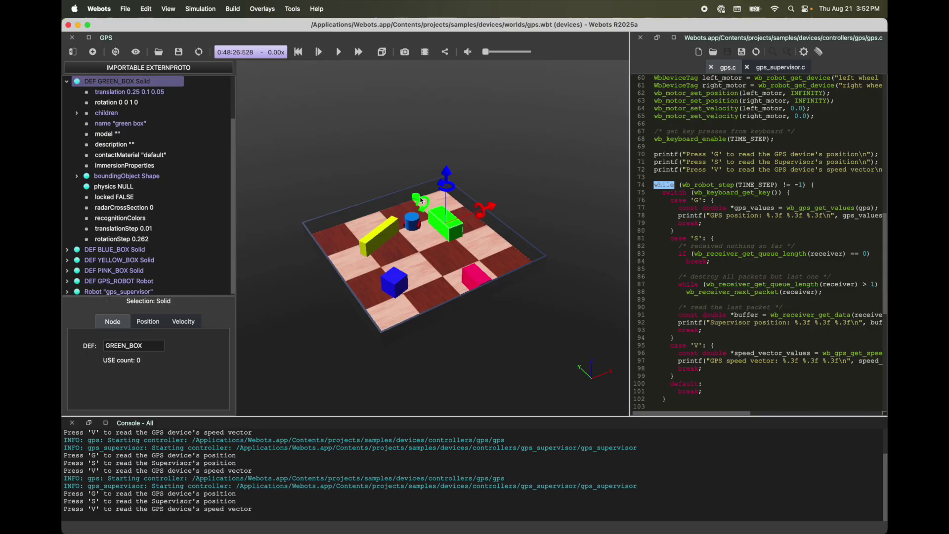
mouse_move(421, 200)
left_mouse_down()
mouse_move(445, 230)
mouse_move(419, 203)
left_mouse_up()
scroll(435, 271, "up", 10)
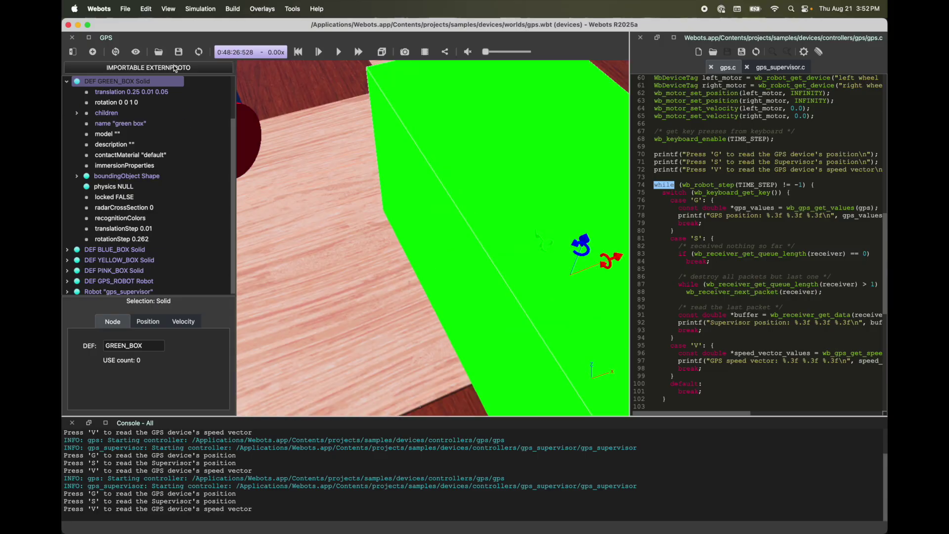
left_click(116, 54)
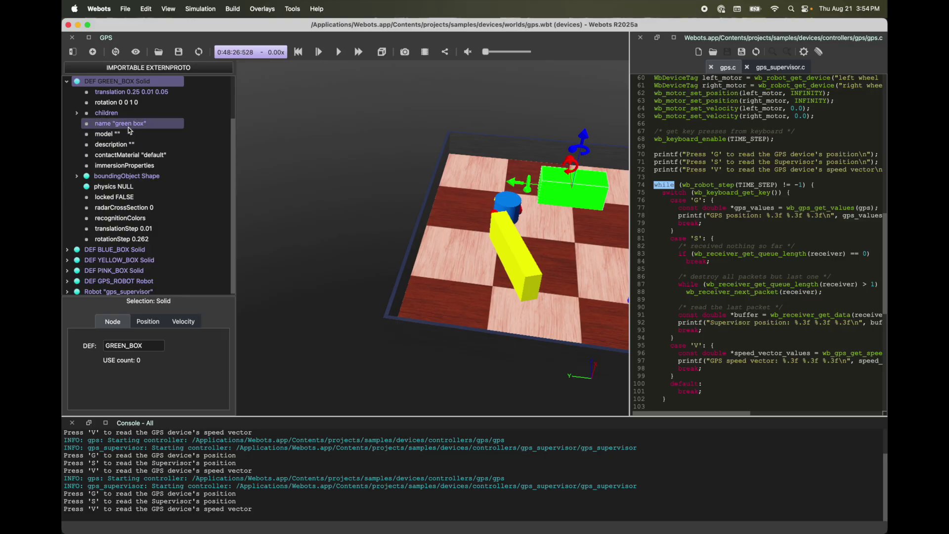
left_click(128, 127)
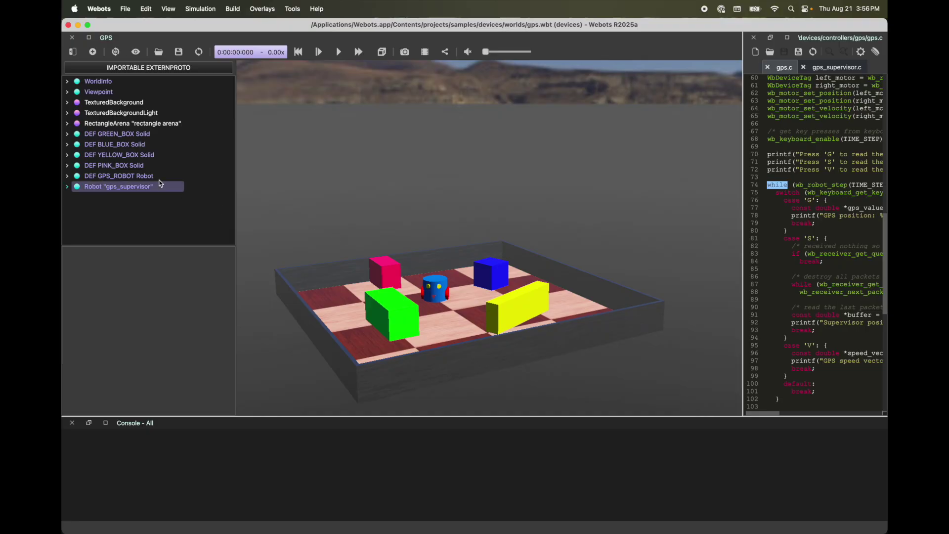
Expand GPS_ROBOT and check its translation, rotation and name (MyBot) fields
left_click(148, 176)
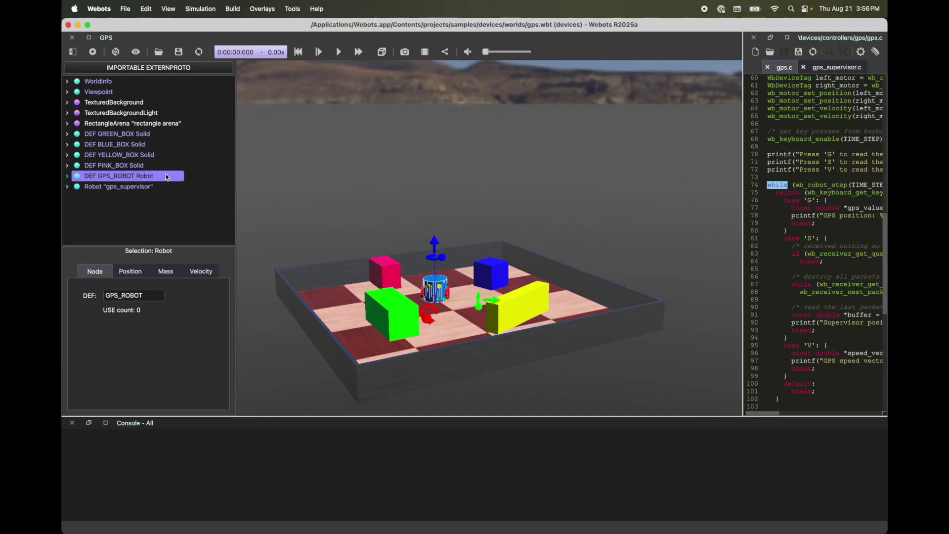
mouse_move(167, 178)
left_click(67, 177)
left_click(153, 190)
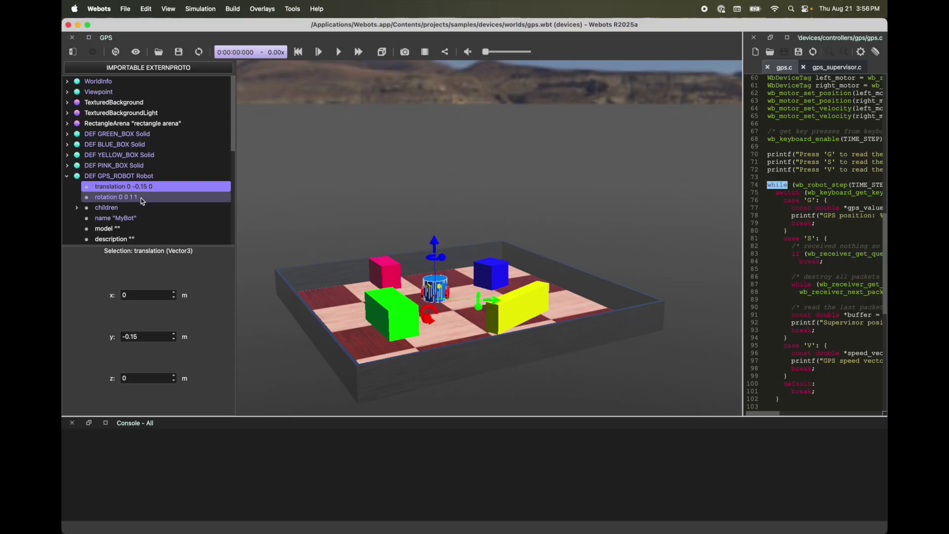
left_click(142, 199)
scroll(142, 202, "down", 3)
left_click(118, 137)
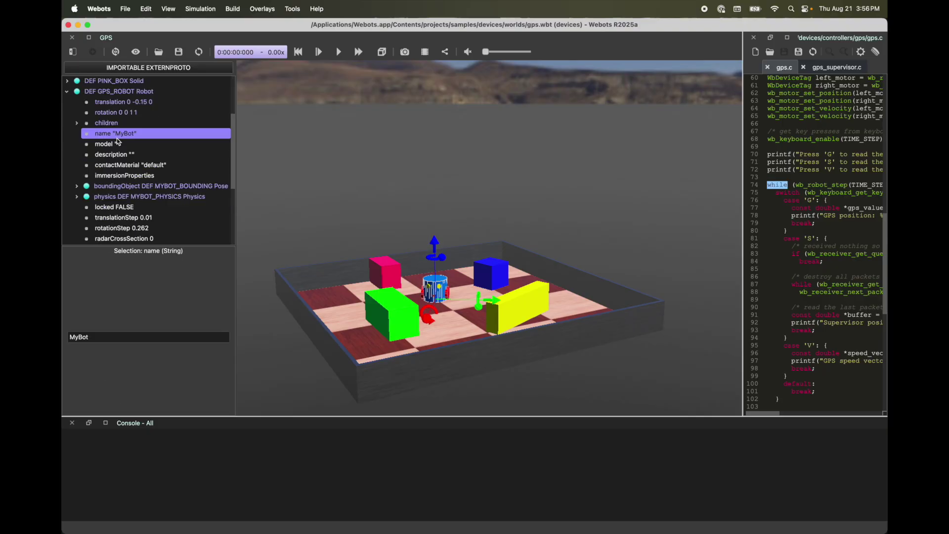
Browse the controller list from the controller field and cancel, keeping gps
scroll(118, 142, "down", 3)
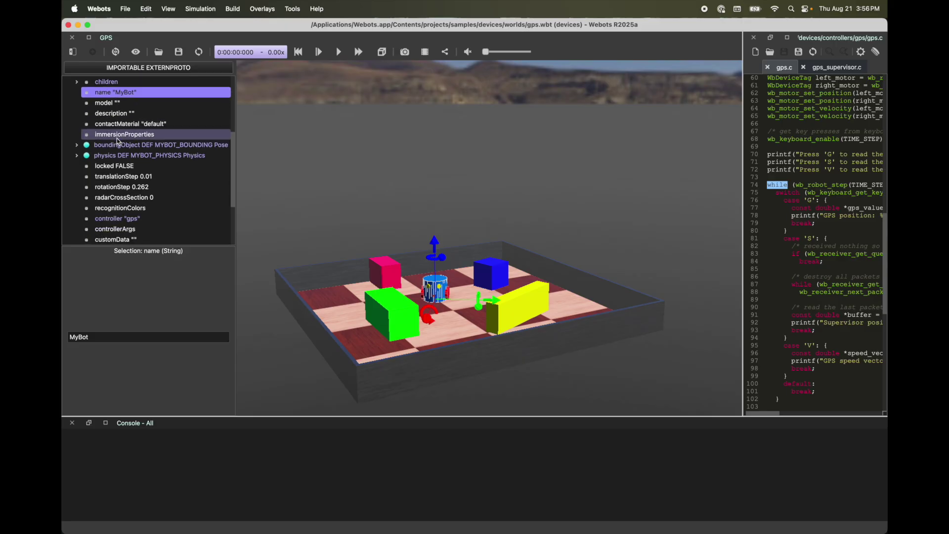
left_click(117, 179)
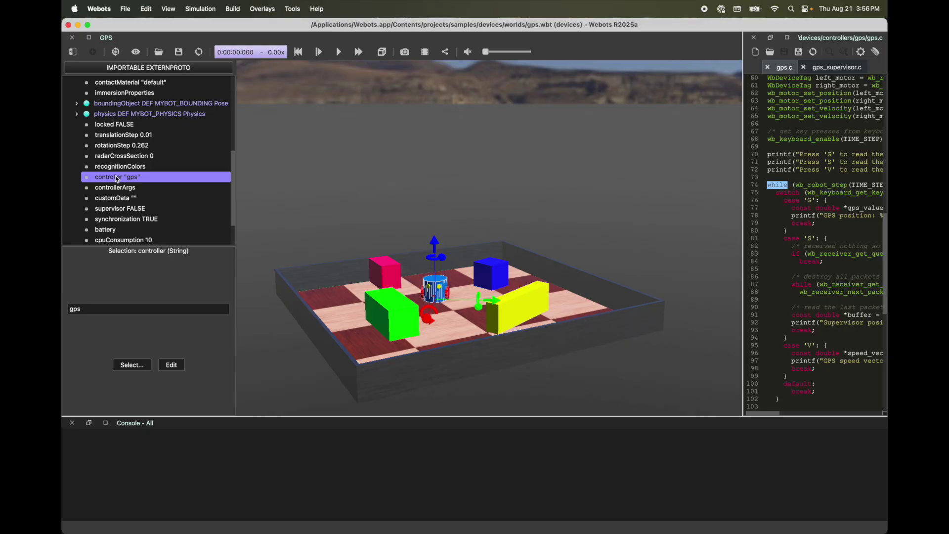
left_click(130, 370)
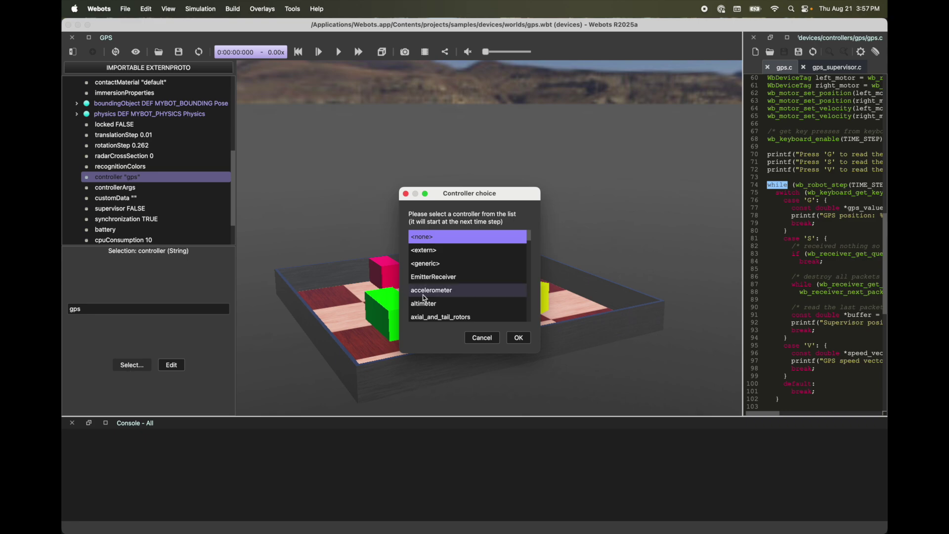
scroll(430, 302, "down", 3)
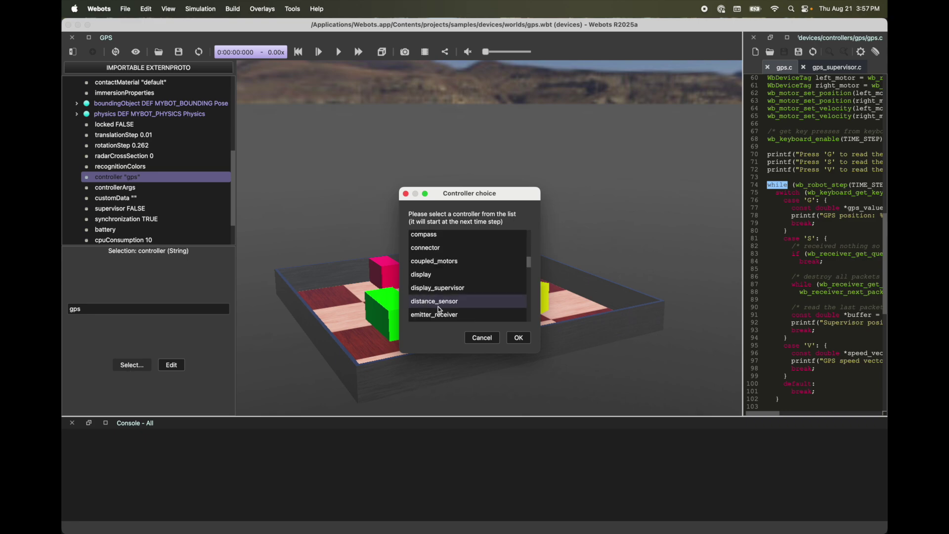
left_click(482, 340)
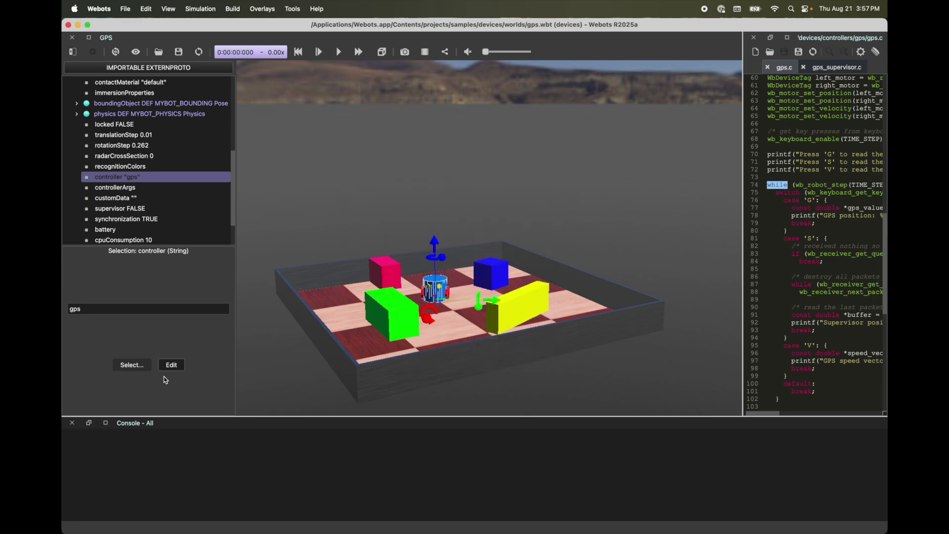
Open gps.c in a widened editor, glance at gps_supervisor.c, then return to gps.c
left_click(171, 366)
left_click_drag(743, 239, 571, 240)
left_click(798, 203)
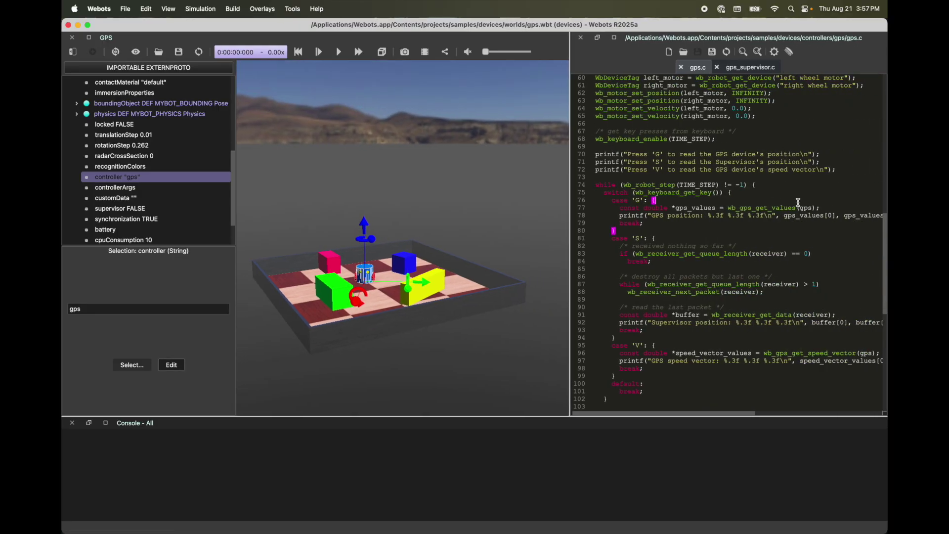
left_click(741, 69)
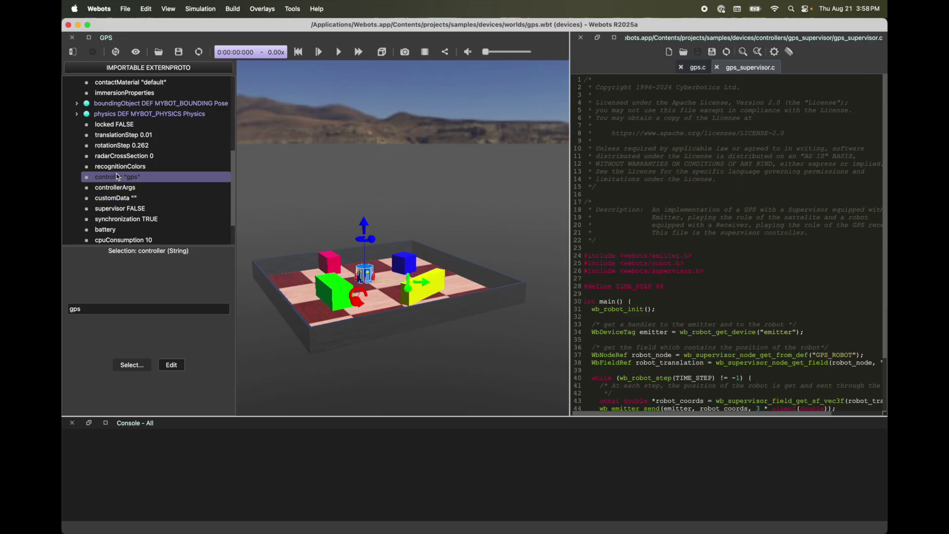
left_click(171, 365)
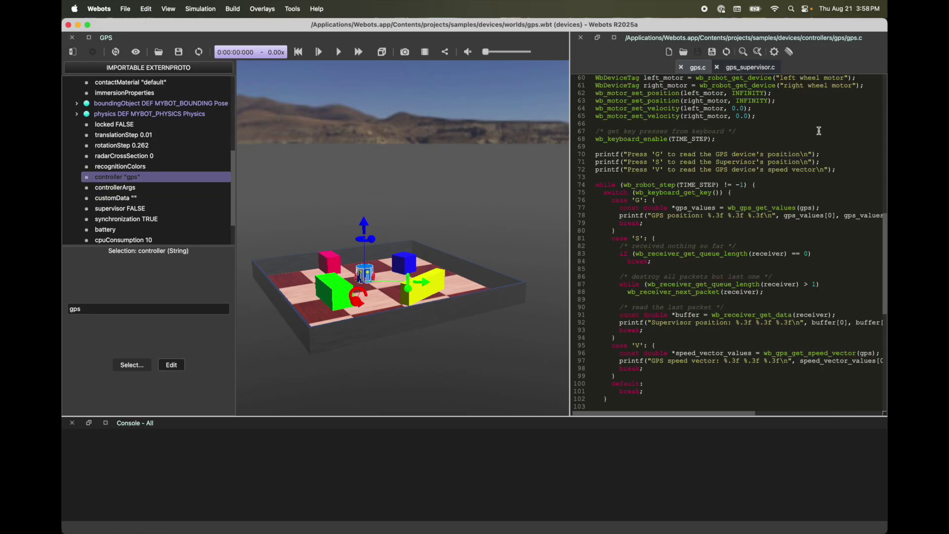